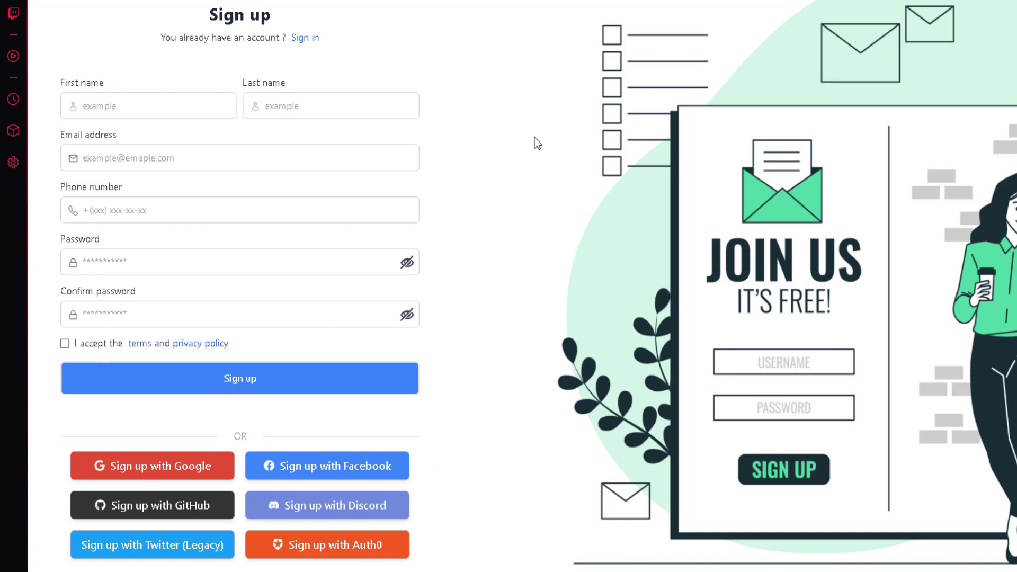
Submit the blank sign-up form so every field and the terms checkbox show errors.
{"action": "left_click", "coordinate": [208, 377]}
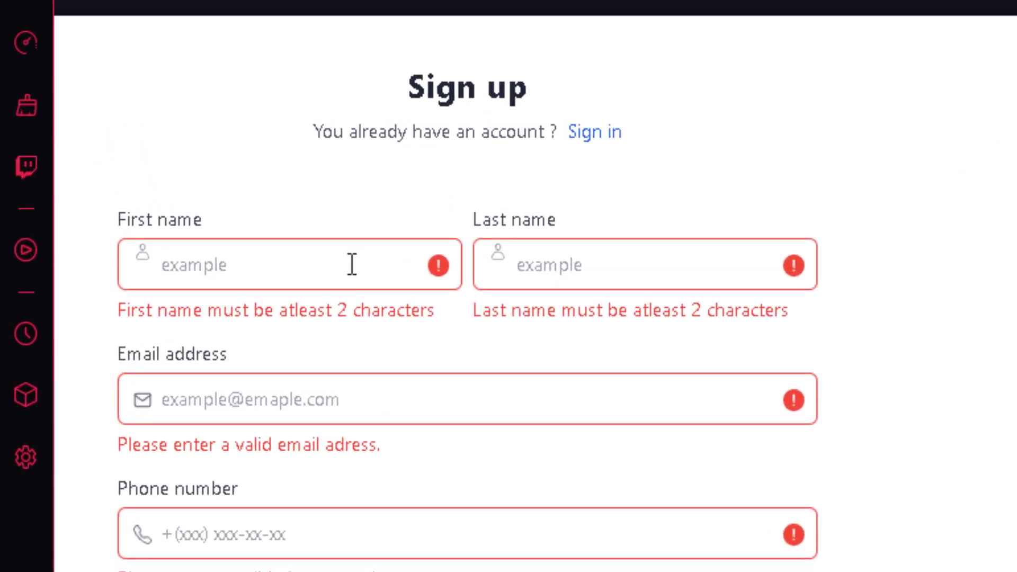
{"action": "left_click", "coordinate": [180, 64]}
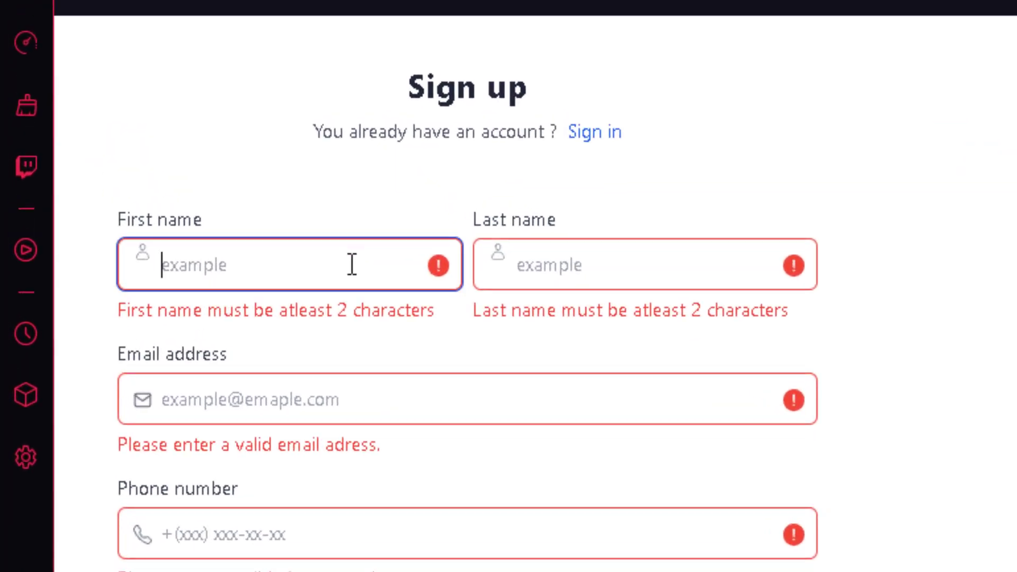
Test the First name field's validation with 'aa@' and then '121'.
{"action": "type", "text": "aa"}
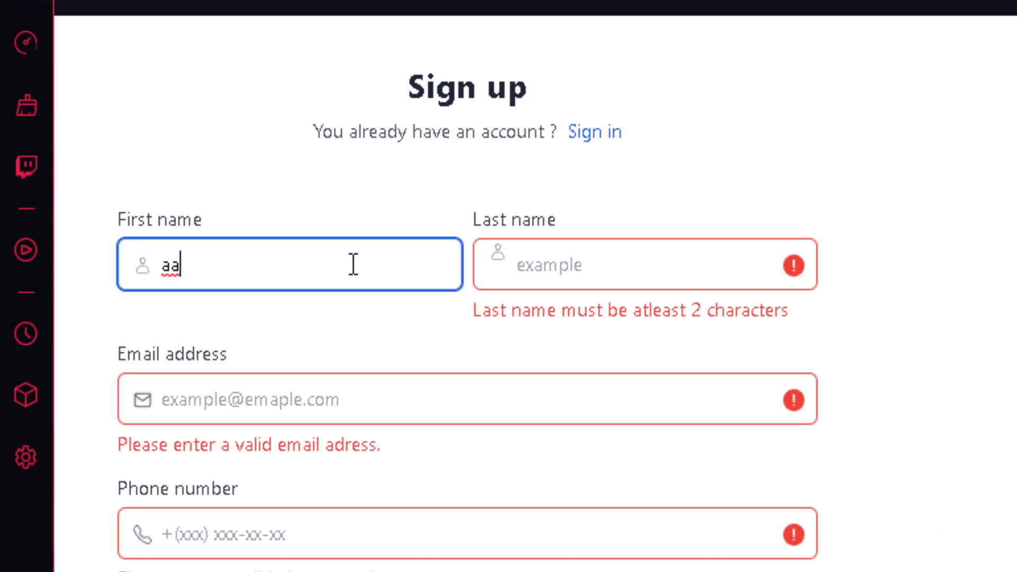
{"action": "type", "text": "@"}
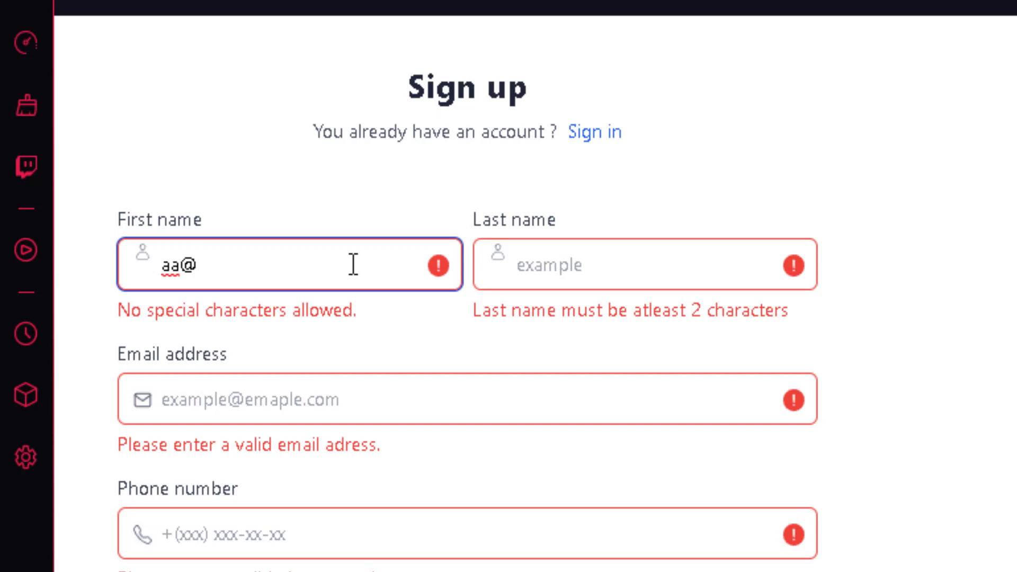
{"action": "key", "text": "BackSpace"}
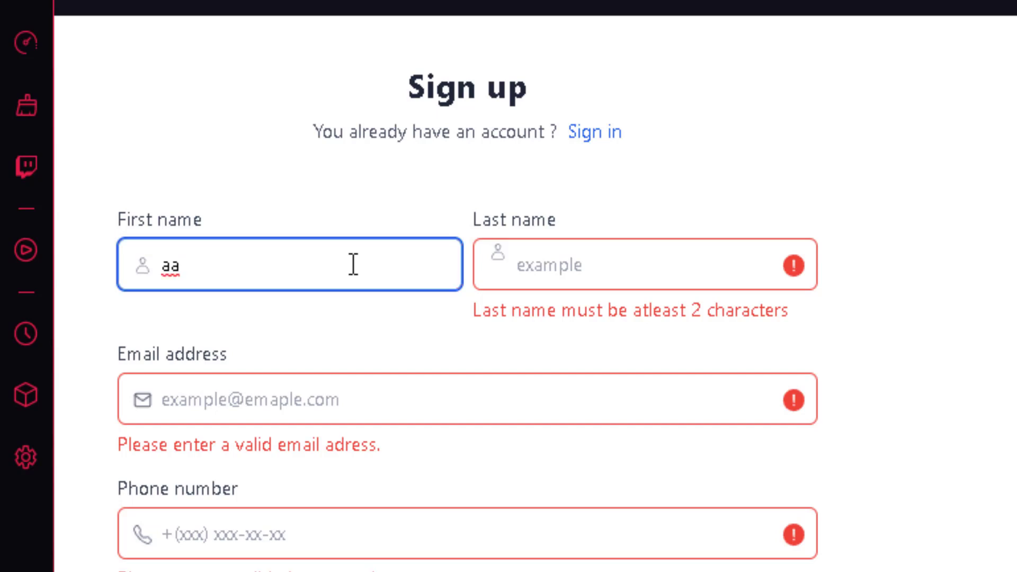
{"action": "type", "text": "121"}
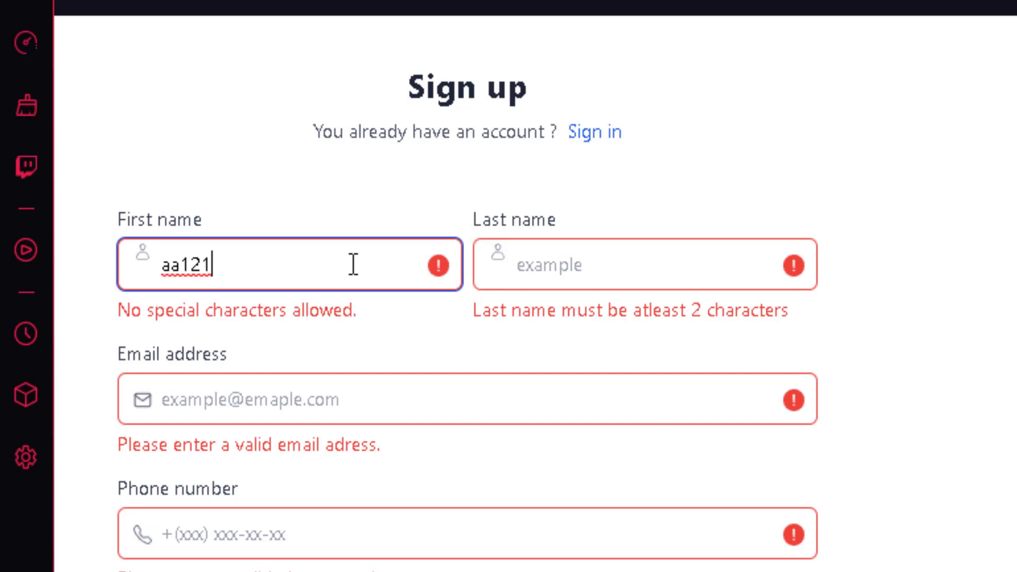
Replace the first name with the user's real first name and enter their last name.
{"action": "key", "text": "ctrl+a"}
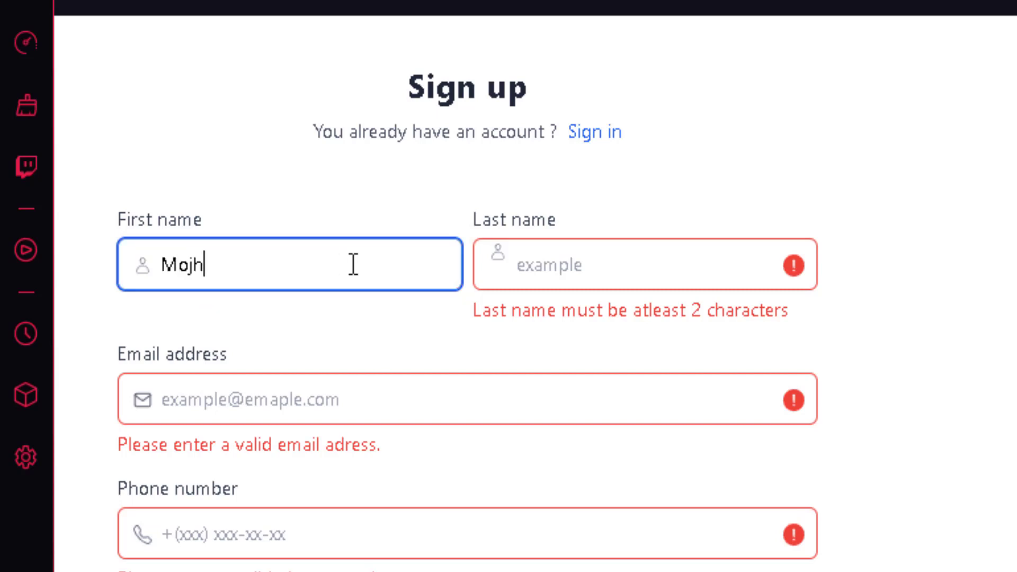
{"action": "key", "text": "Tab"}
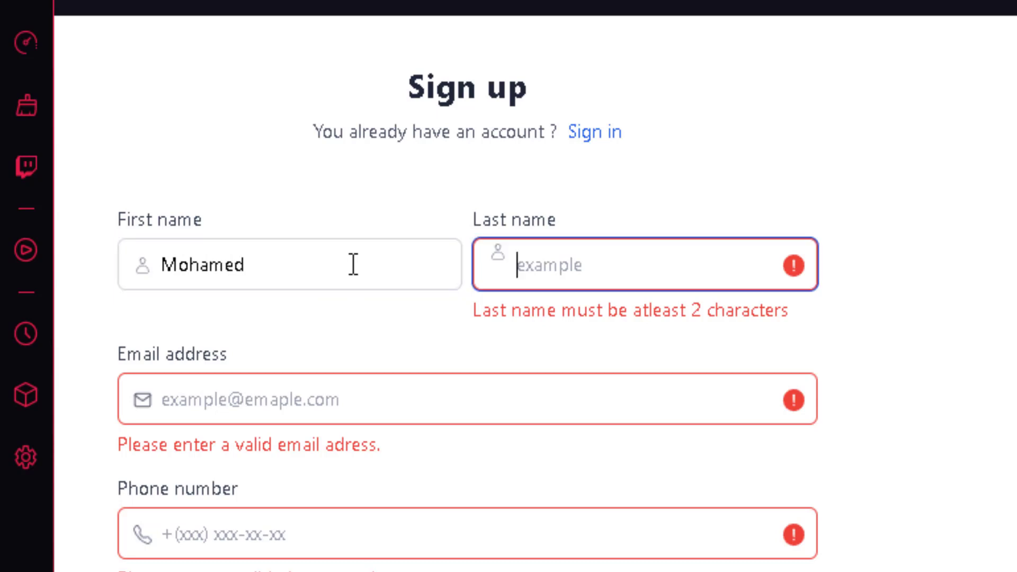
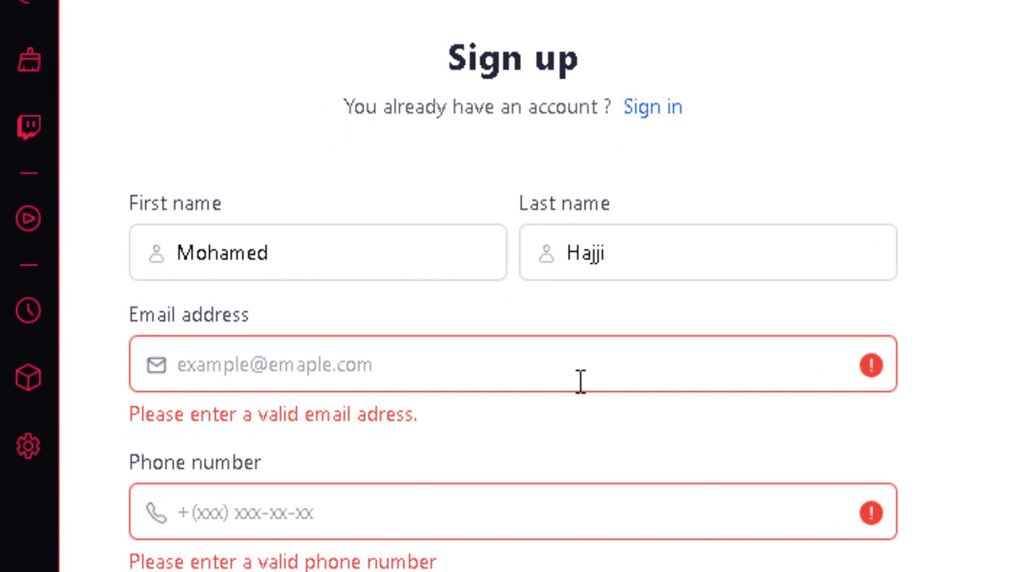
Test the Email field with malformed addresses, including a misspelled domain and a stray '@'.
{"action": "left_click", "coordinate": [388, 364]}
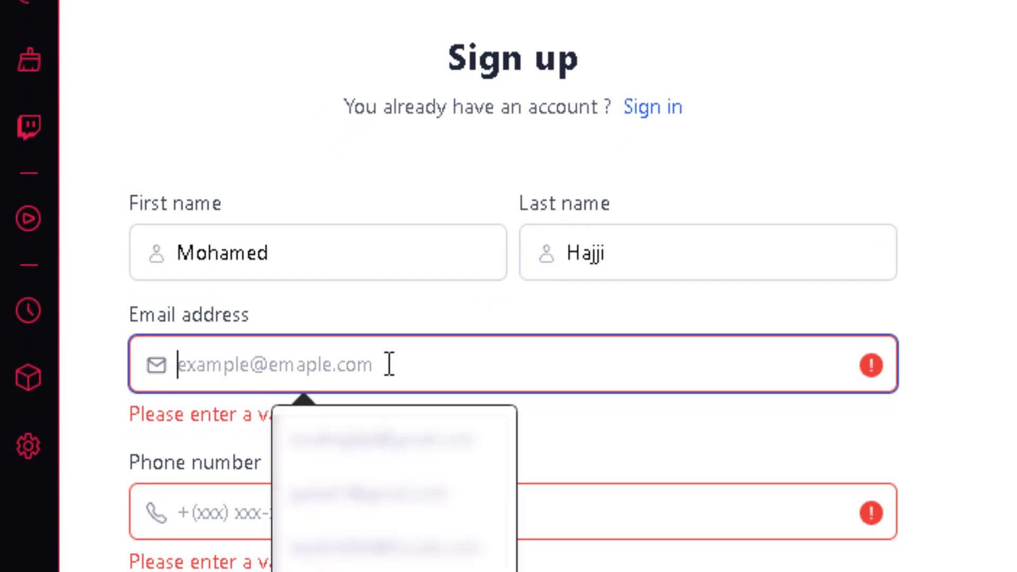
{"action": "type", "text": "adadd"}
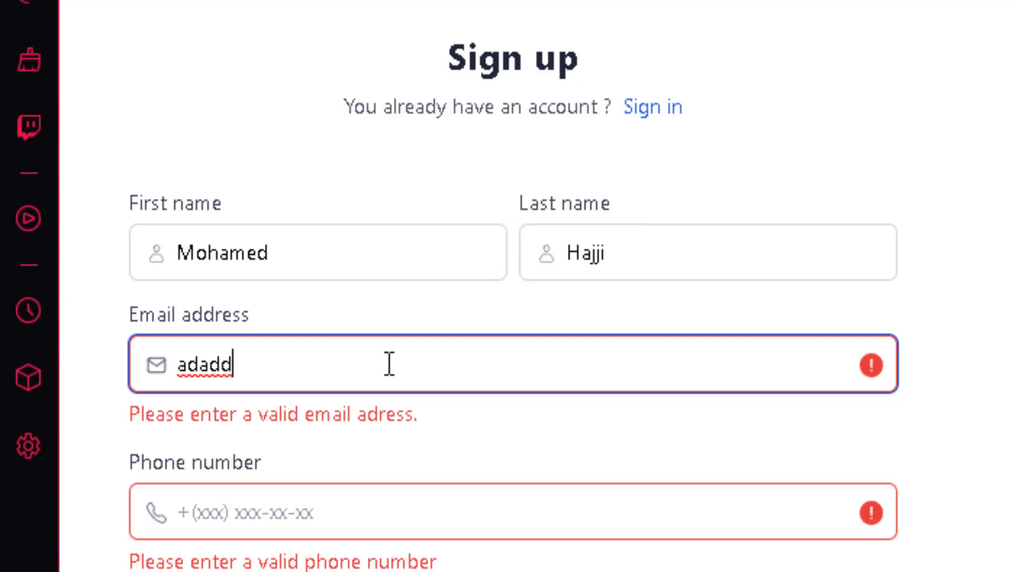
{"action": "type", "text": "@gmal"}
{"action": "key", "text": "BackSpace"}
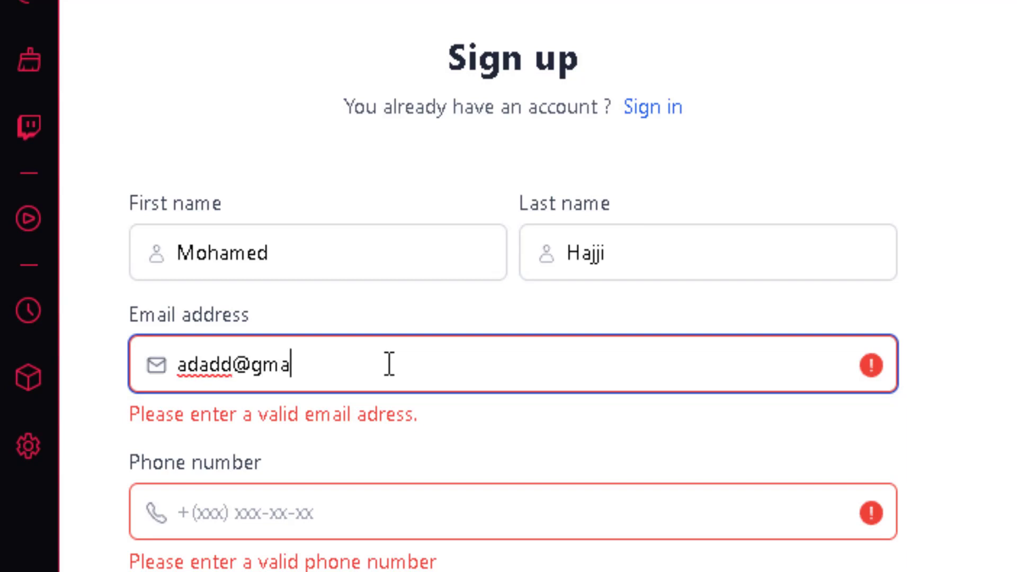
{"action": "type", "text": "il.com.fr"}
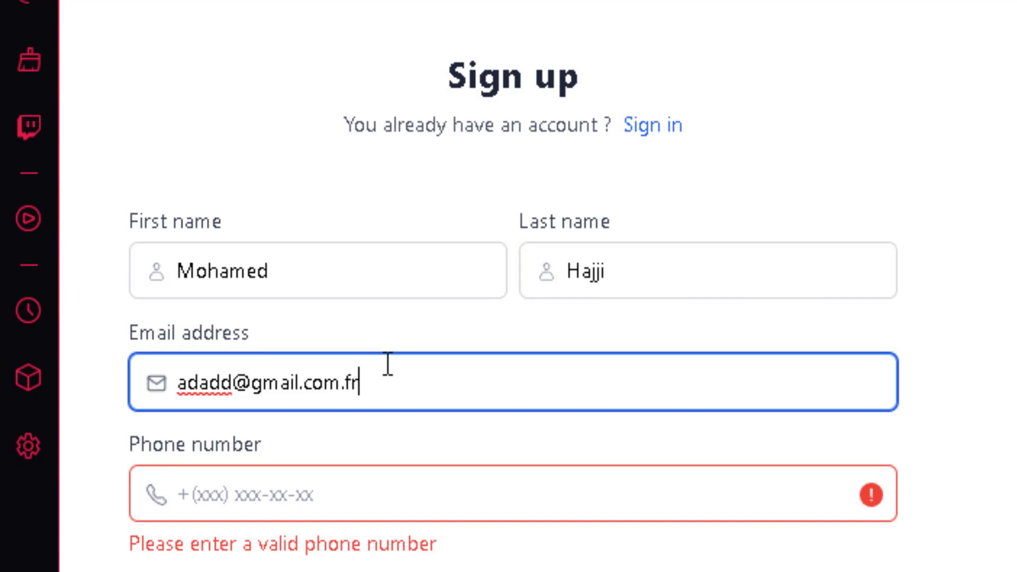
{"action": "type", "text": "@"}
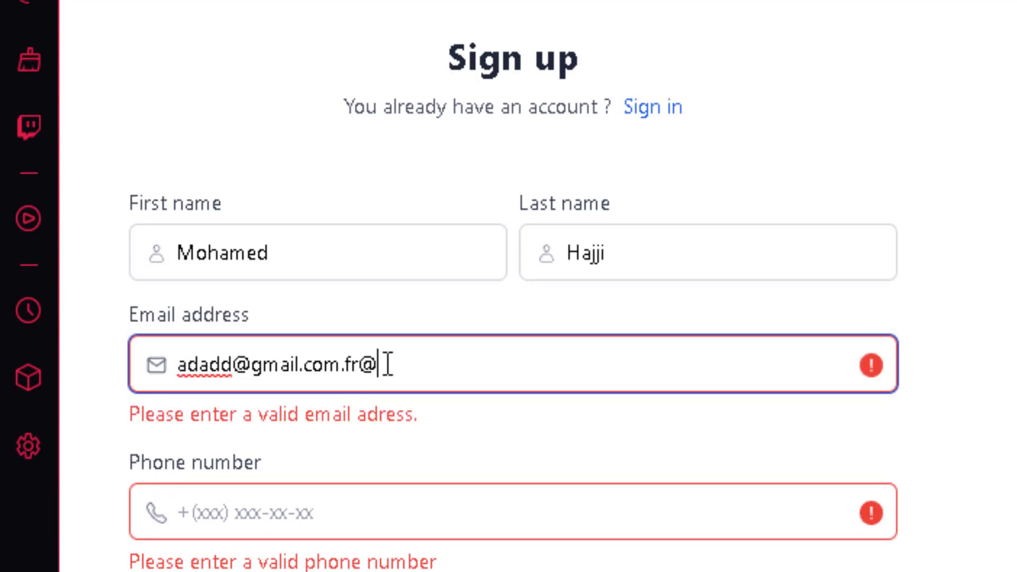
{"action": "key", "text": "BackSpace"}
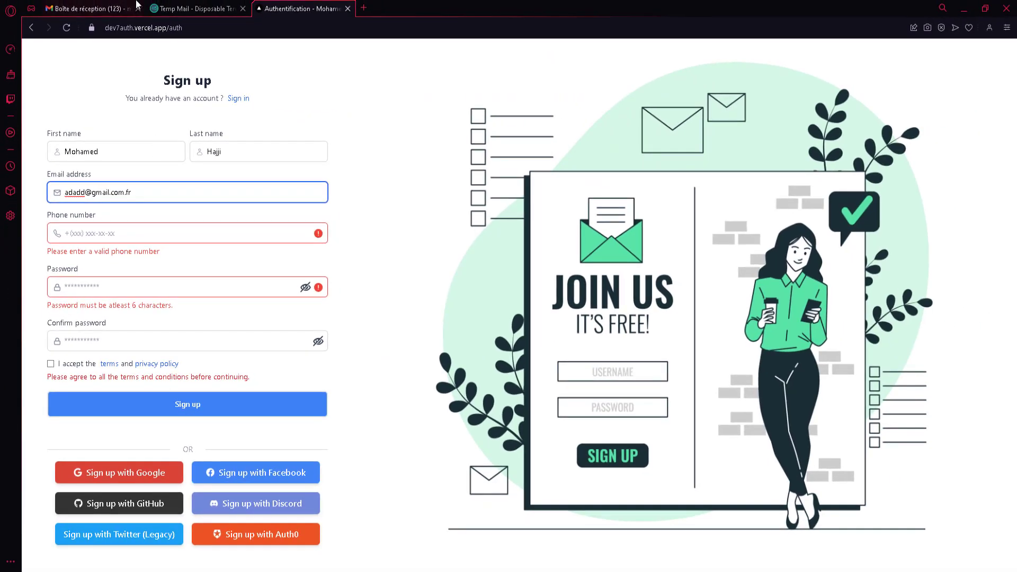
Copy the disposable address from Temp Mail and paste it over the Email value.
{"action": "left_click", "coordinate": [196, 8]}
{"action": "left_click", "coordinate": [651, 180]}
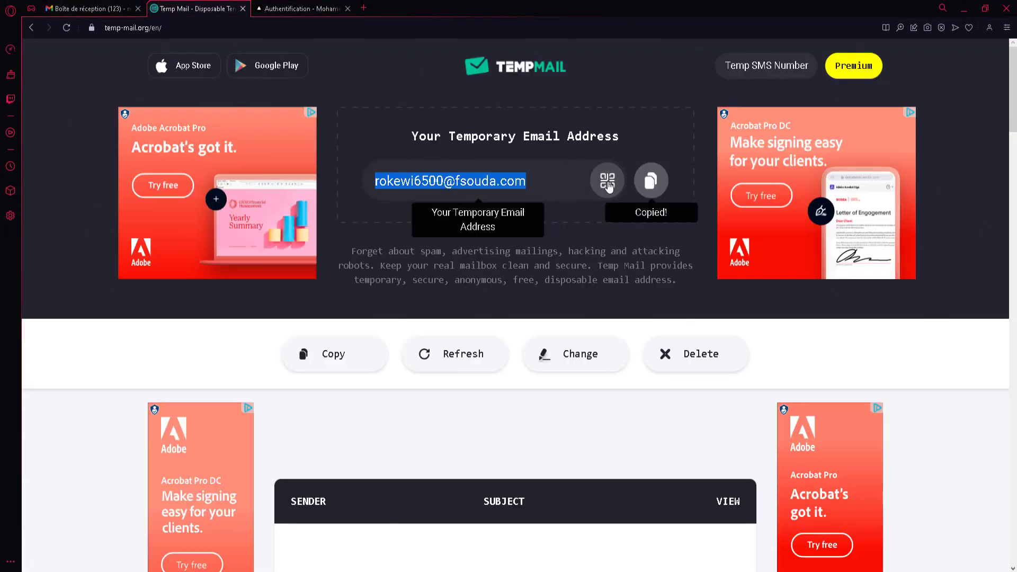
{"action": "scroll", "coordinate": [474, 142], "scroll_direction": "down", "scroll_amount": 3}
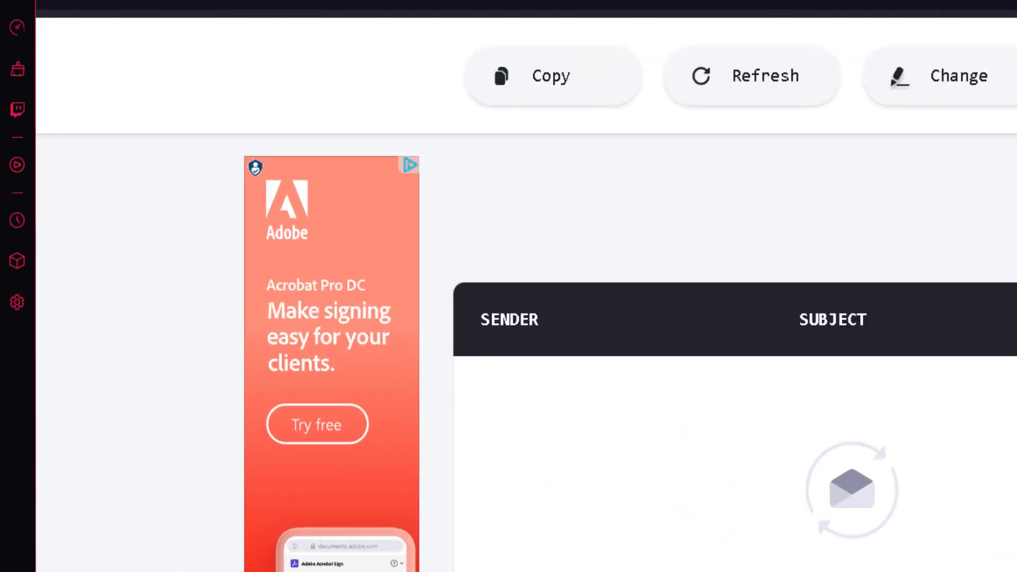
{"action": "key", "text": "ctrl+shift+Tab"}
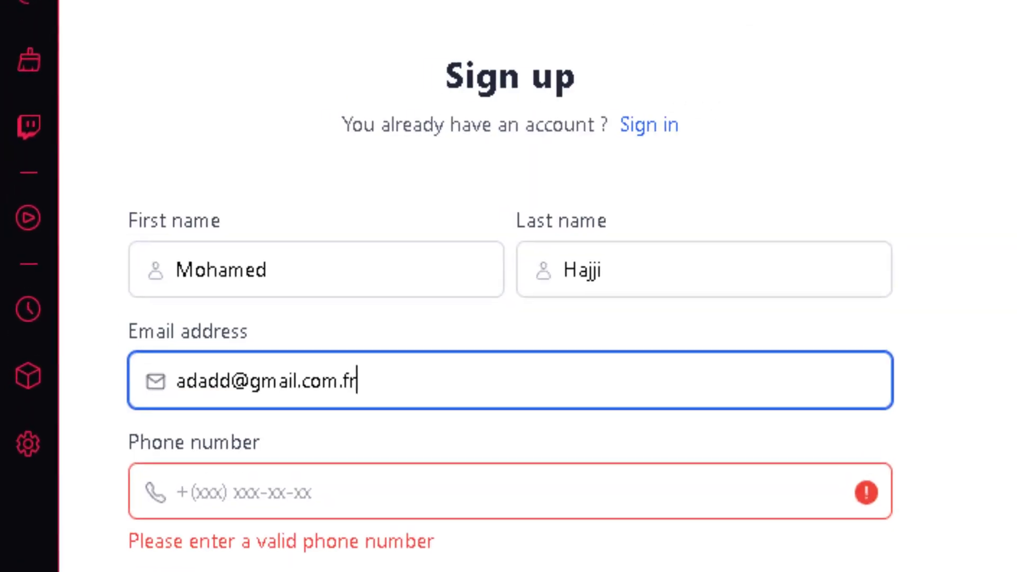
{"action": "triple_click", "coordinate": [587, 370]}
{"action": "key", "text": "ctrl+v"}
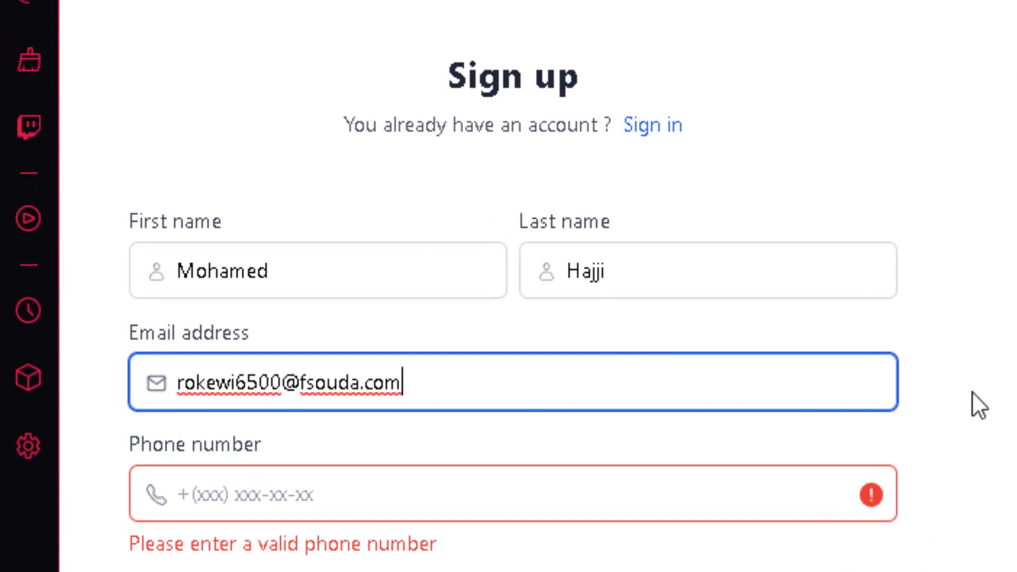
{"action": "left_click", "coordinate": [972, 392]}
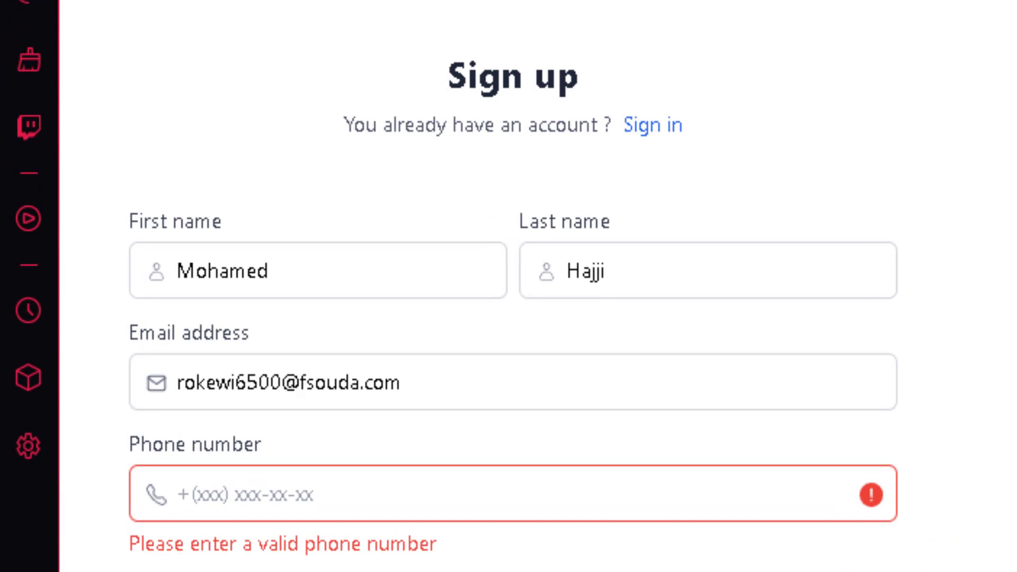
Enter a valid international phone number, trimming the extra trailing digits.
{"action": "left_click", "coordinate": [598, 501]}
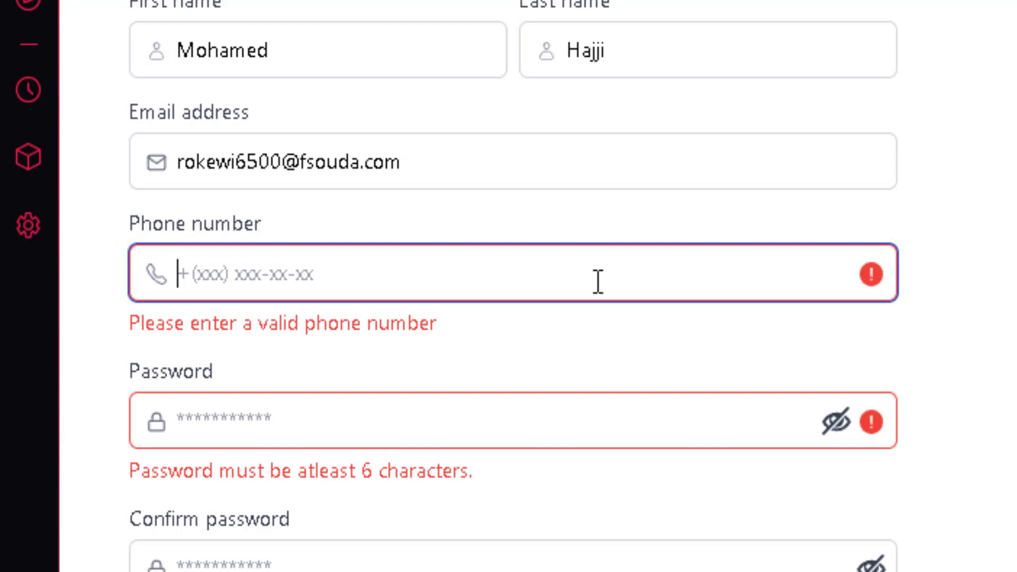
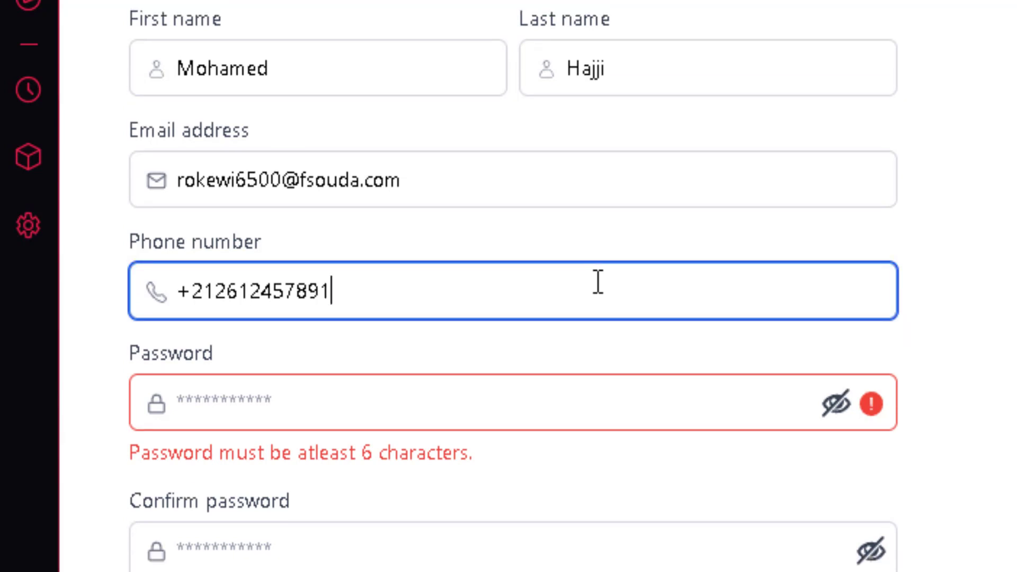
{"action": "key", "text": "Tab"}
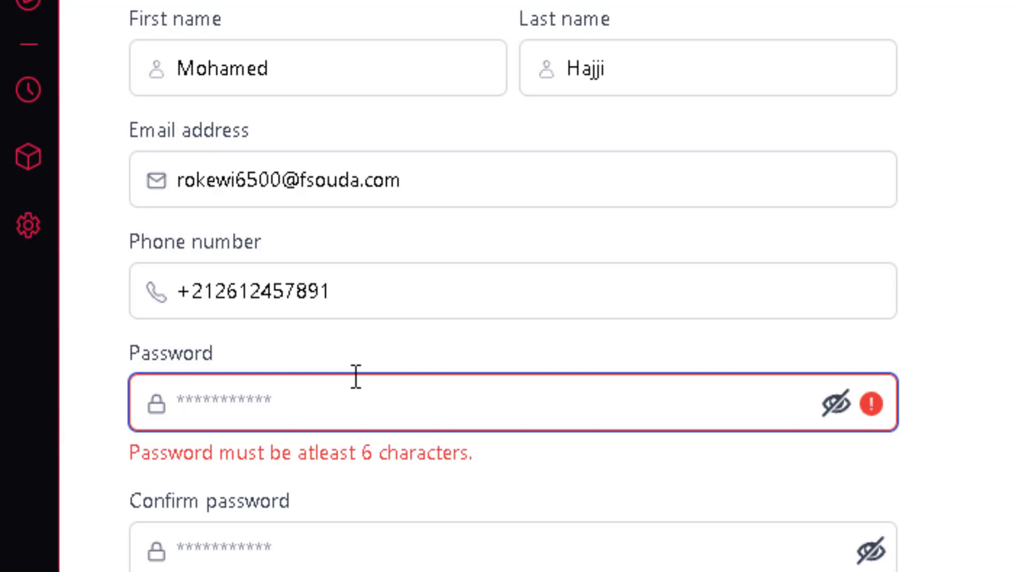
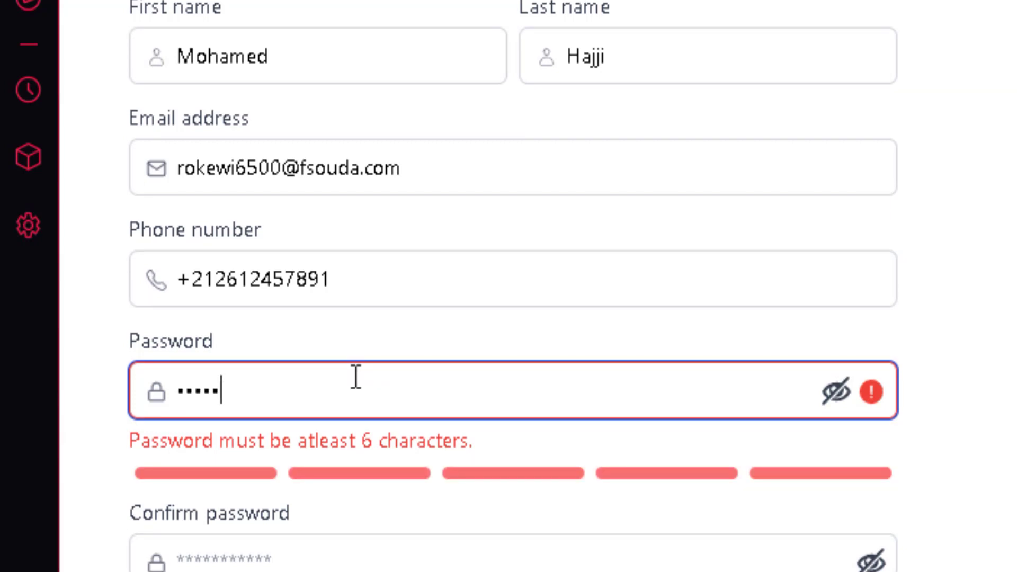
Enter a password, show it in plain text, and revise it until the meter reads fully strong.
{"action": "left_click", "coordinate": [837, 392]}
{"action": "left_click", "coordinate": [517, 399]}
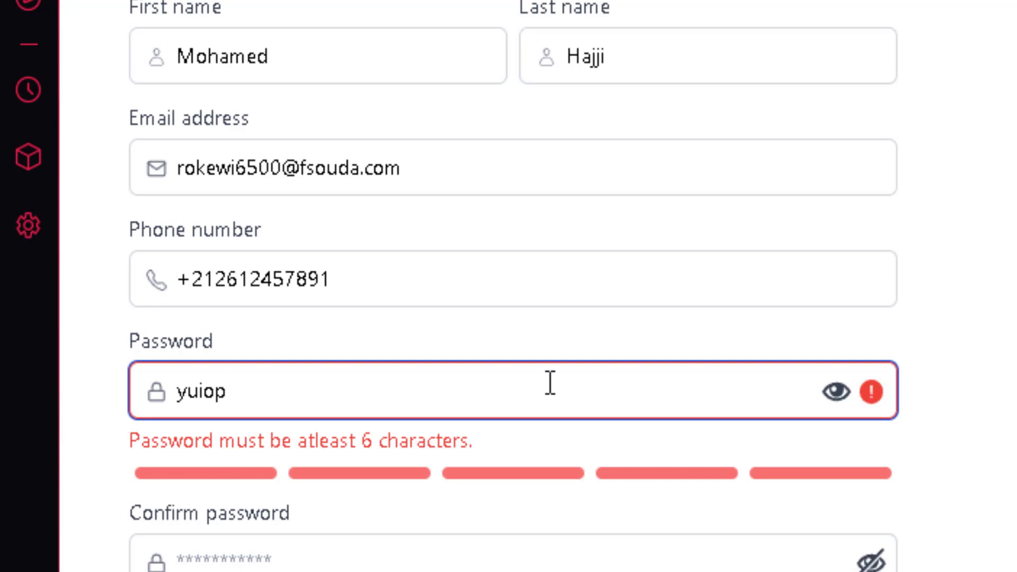
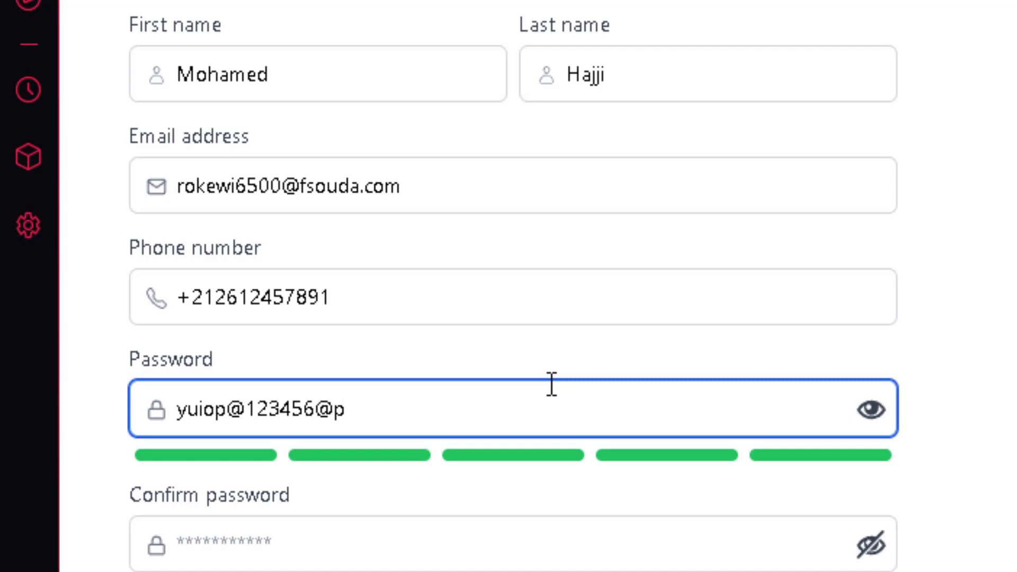
{"action": "key", "text": "Tab"}
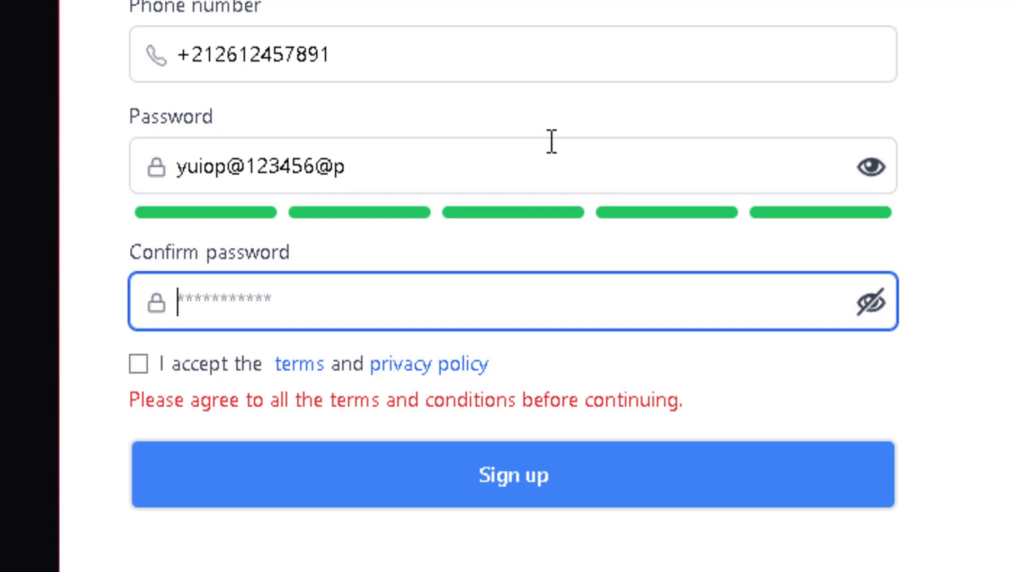
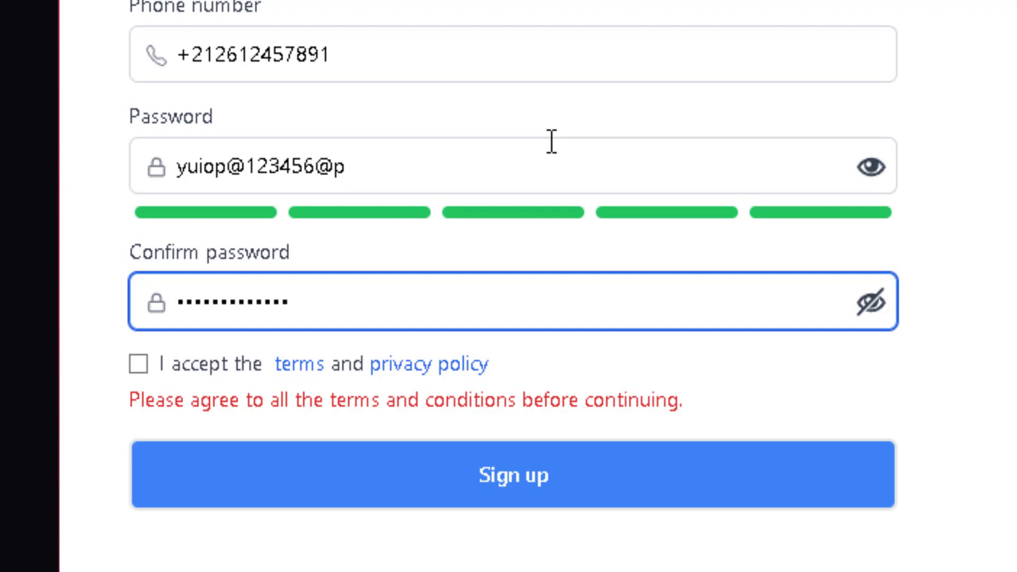
Fill Confirm password, accept the terms and privacy policy, and submit, getting a mismatch error.
{"action": "left_click", "coordinate": [136, 366]}
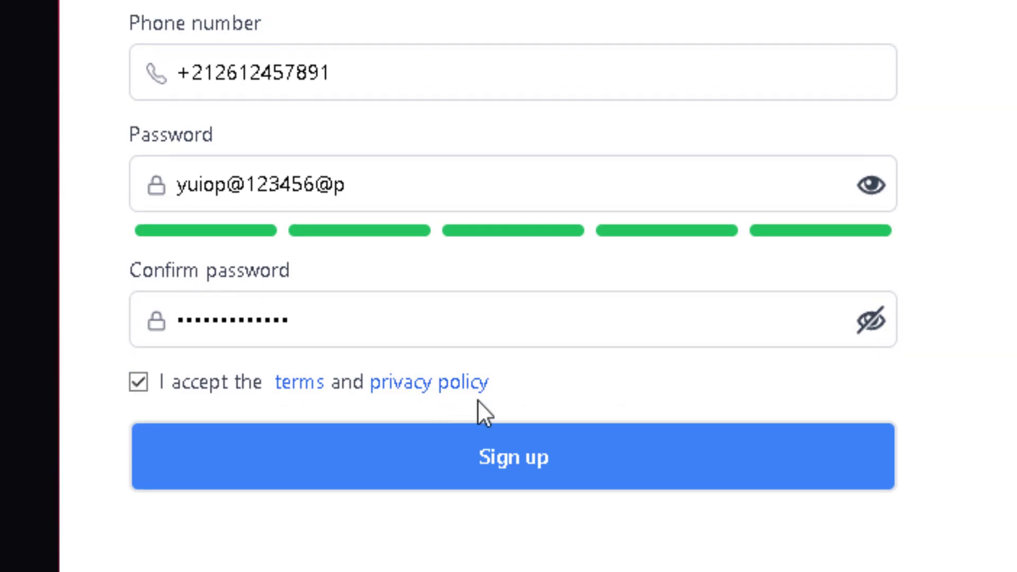
{"action": "left_click", "coordinate": [513, 461]}
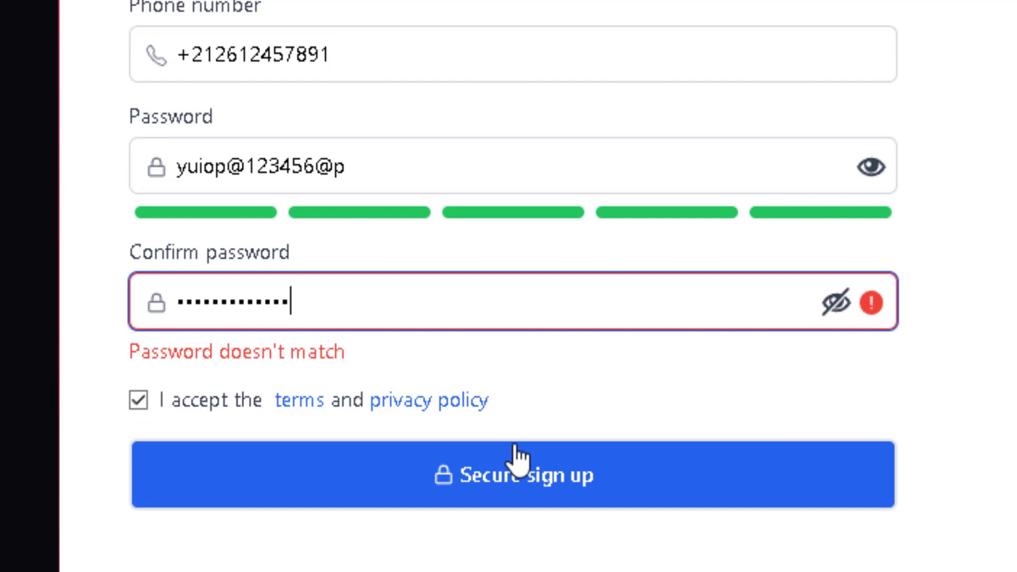
Retype Confirm password to match the password and resubmit the sign-up form.
{"action": "triple_click", "coordinate": [359, 355]}
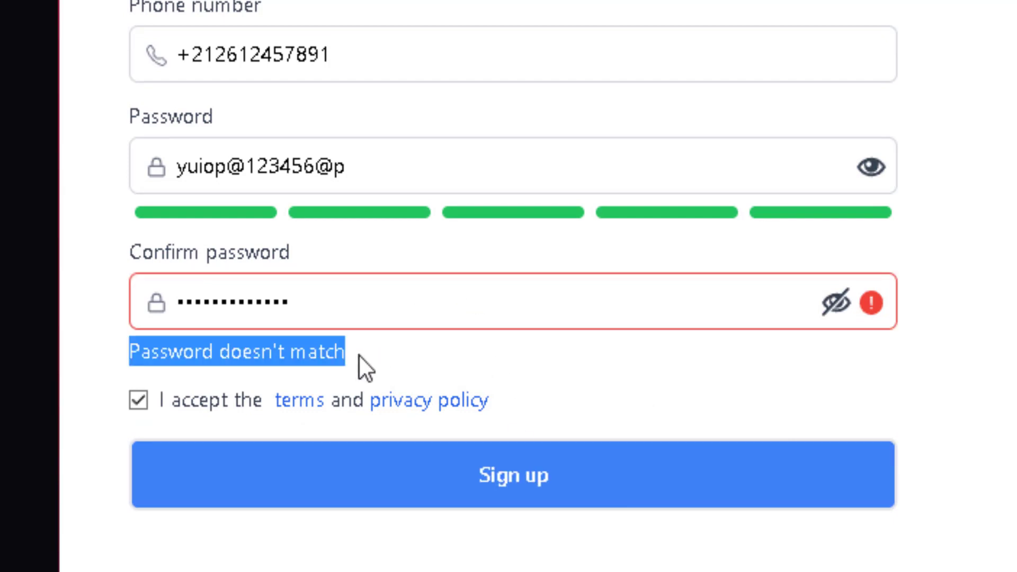
{"action": "double_click", "coordinate": [425, 310]}
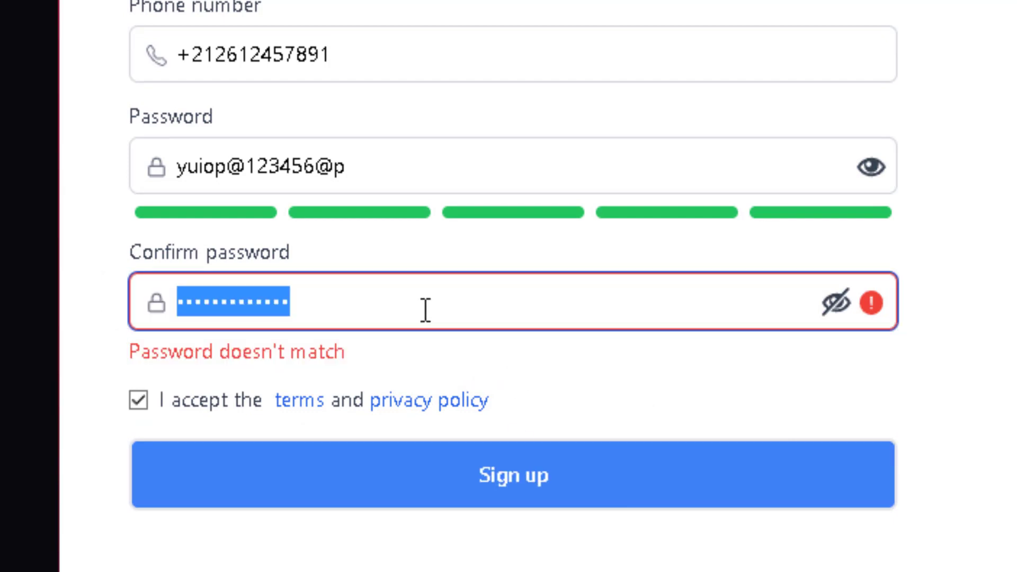
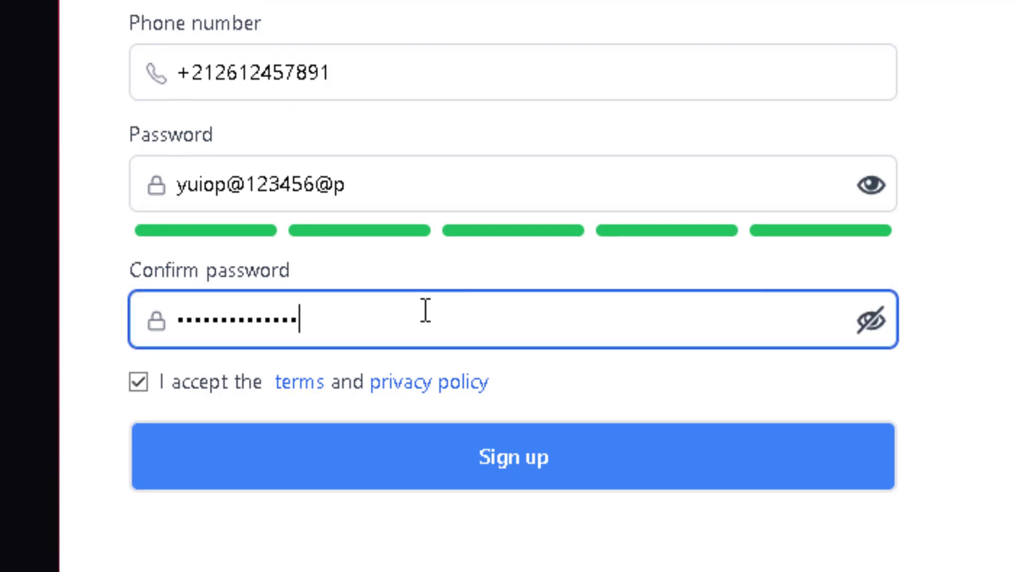
{"action": "key", "text": "ctrl+a"}
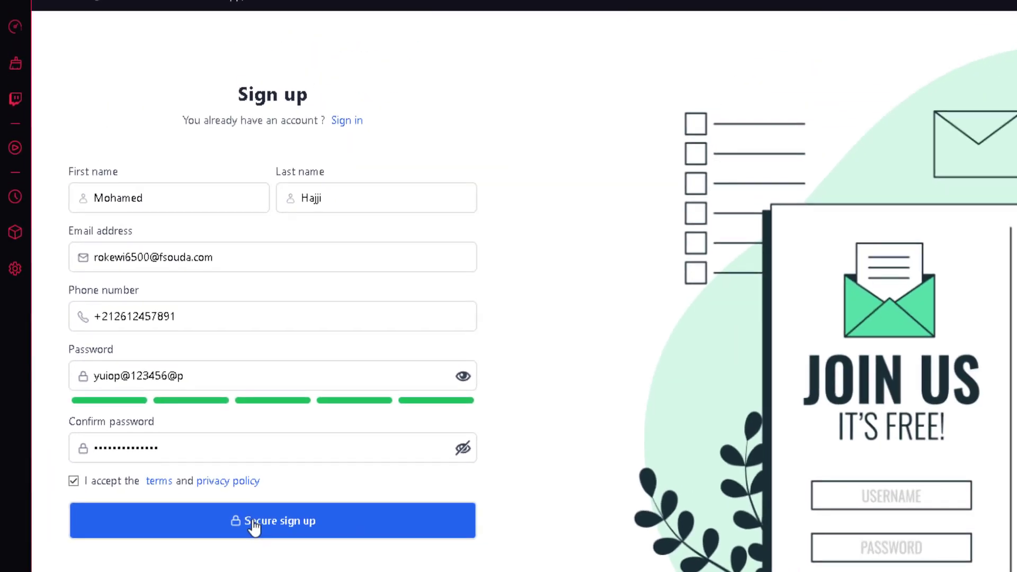
{"action": "left_click", "coordinate": [254, 524]}
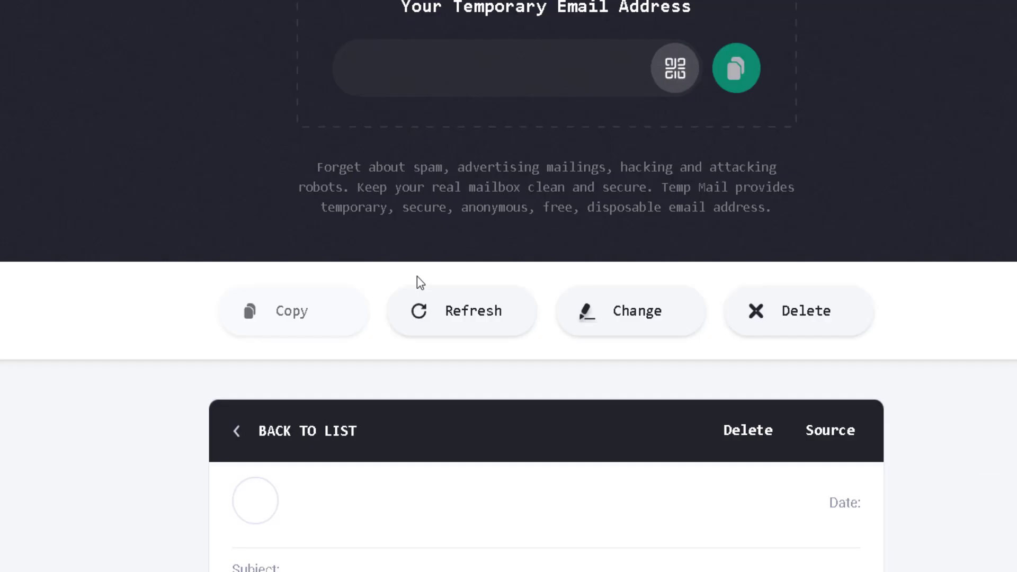
Follow the Verify email link in the activation email and highlight the verified confirmation.
{"action": "scroll", "coordinate": [418, 283], "scroll_direction": "down", "scroll_amount": 10}
{"action": "scroll", "coordinate": [996, 209], "scroll_direction": "down", "scroll_amount": 1}
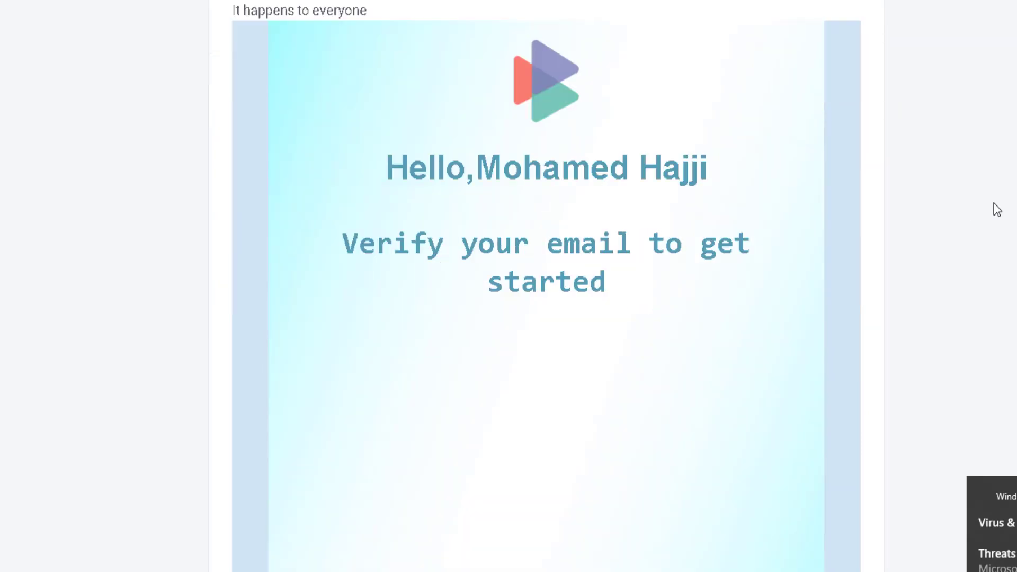
{"action": "left_click_drag", "start_coordinate": [479, 174], "coordinate": [757, 172]}
{"action": "scroll", "coordinate": [952, 198], "scroll_direction": "up", "scroll_amount": 1}
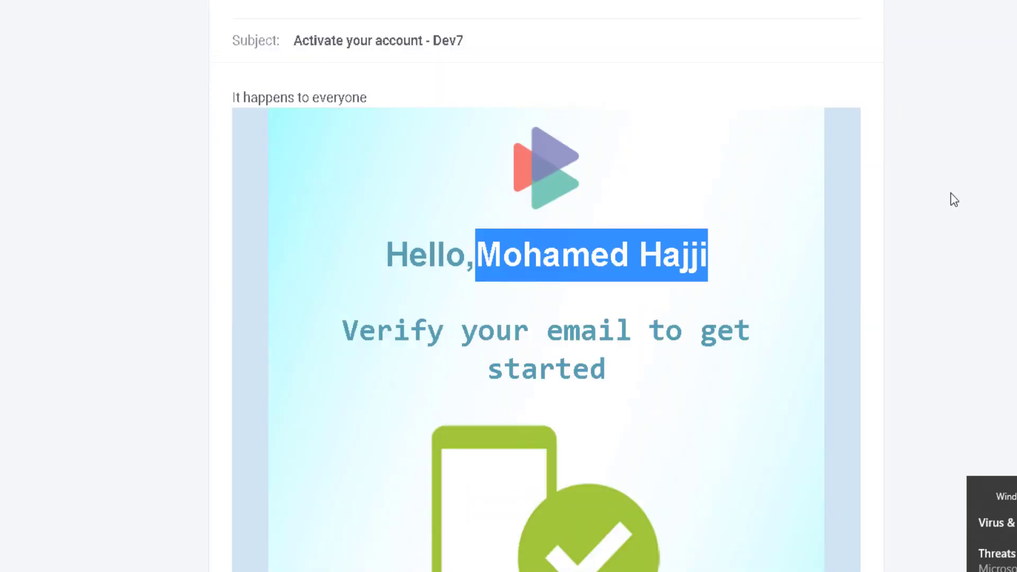
{"action": "scroll", "coordinate": [597, 172], "scroll_direction": "down", "scroll_amount": 3}
{"action": "scroll", "coordinate": [615, 138], "scroll_direction": "down", "scroll_amount": 3}
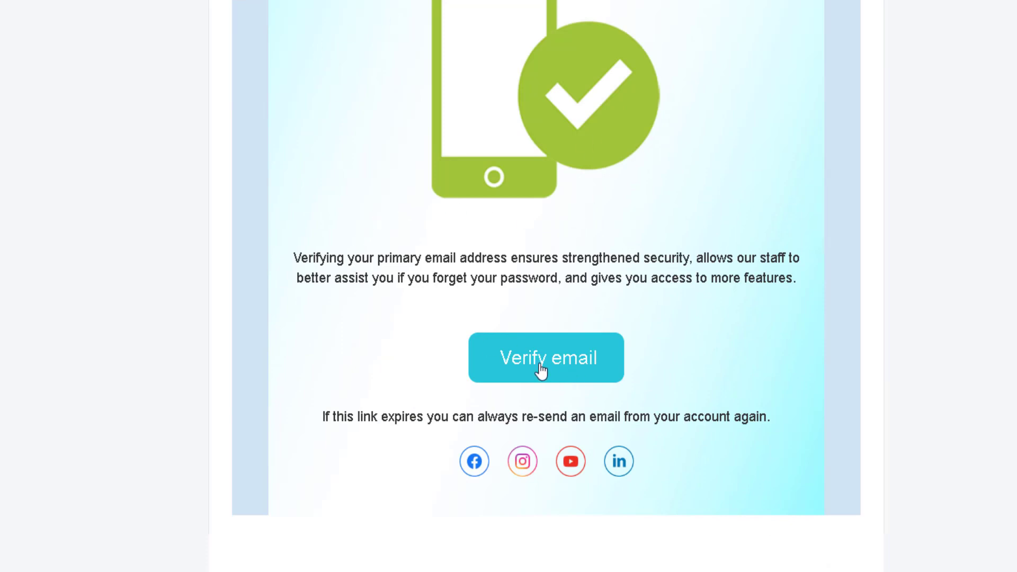
{"action": "left_click", "coordinate": [548, 362]}
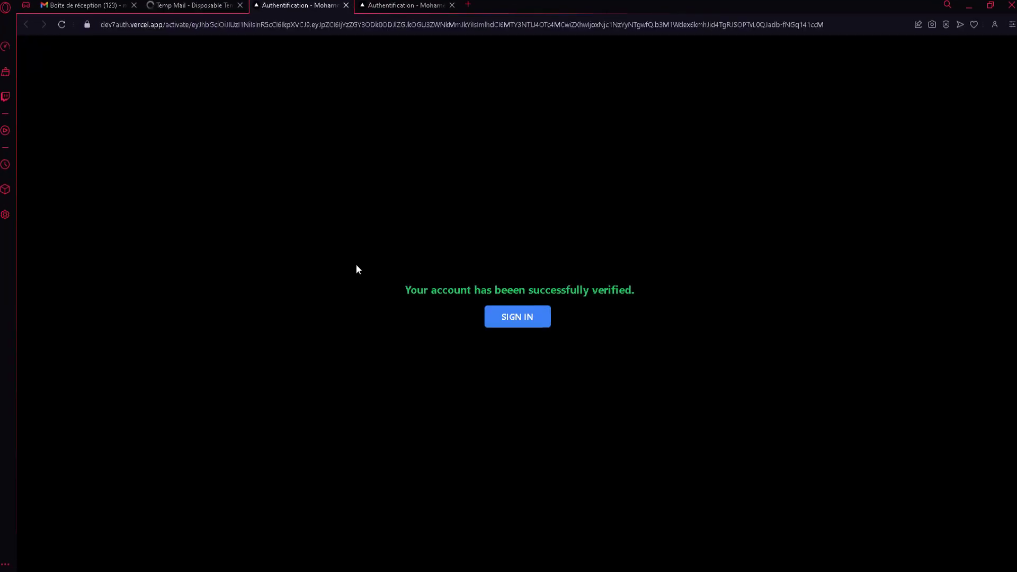
{"action": "left_click_drag", "start_coordinate": [393, 290], "coordinate": [719, 275]}
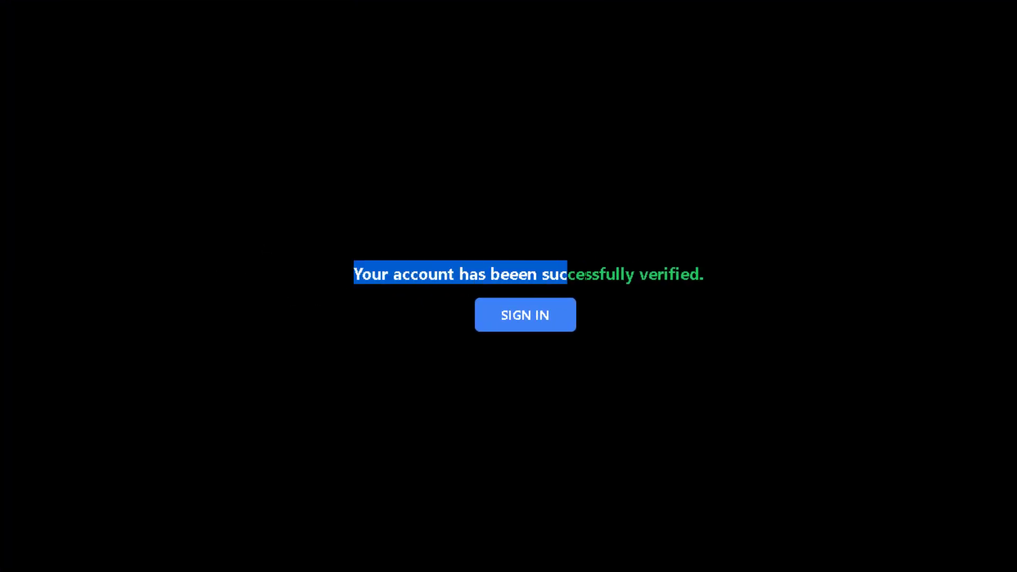
Highlight the successfully verified sentence, then continue to the sign-in page.
{"action": "left_click", "coordinate": [720, 274]}
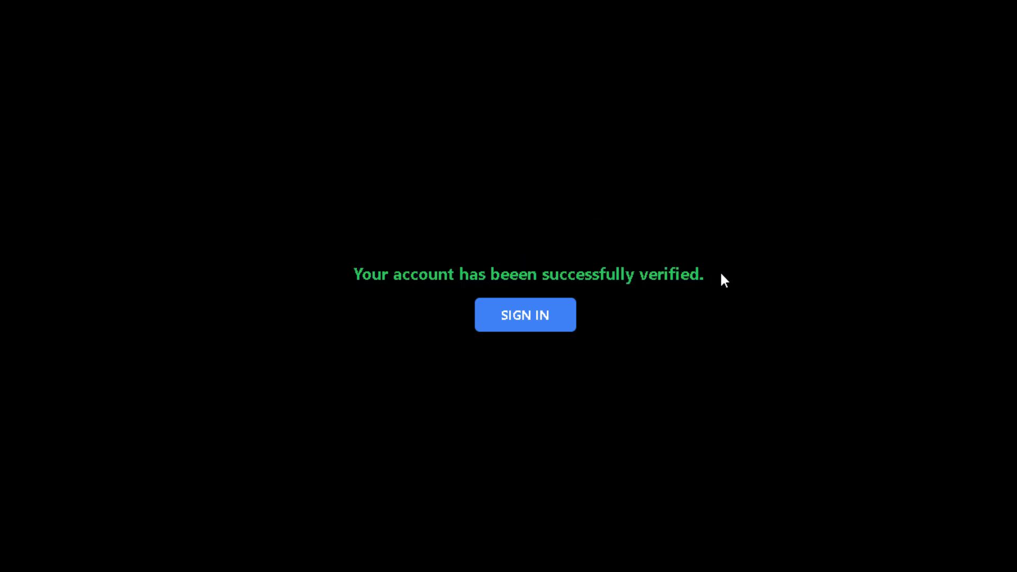
{"action": "mouse_move", "coordinate": [720, 276]}
{"action": "left_mouse_down"}
{"action": "mouse_move", "coordinate": [282, 269]}
{"action": "mouse_move", "coordinate": [729, 275]}
{"action": "left_mouse_up"}
{"action": "left_click", "coordinate": [729, 276]}
{"action": "left_click", "coordinate": [522, 318]}
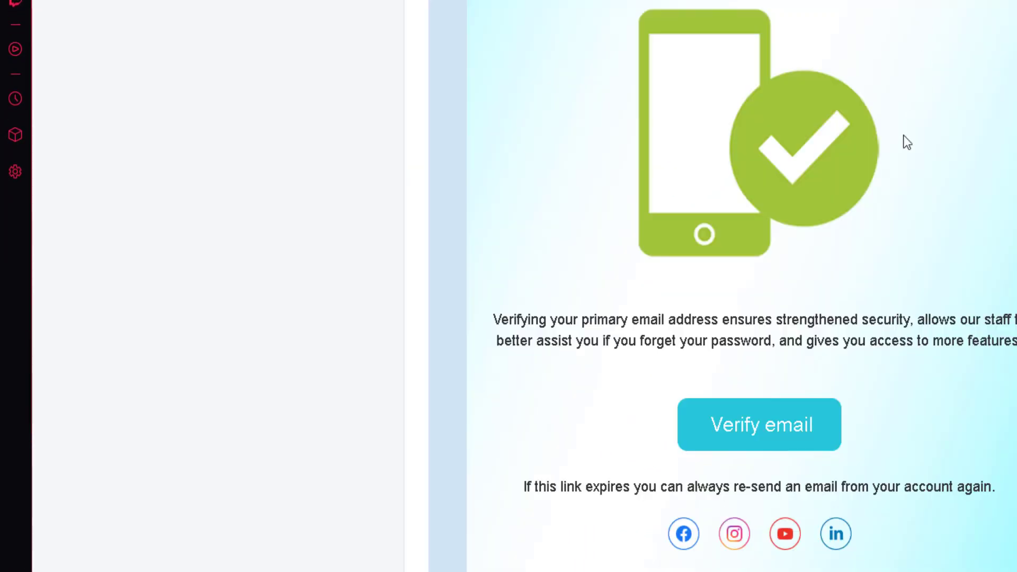
Sign in with the copied Temp Mail address and the account password.
{"action": "scroll", "coordinate": [903, 138], "scroll_direction": "up", "scroll_amount": 15}
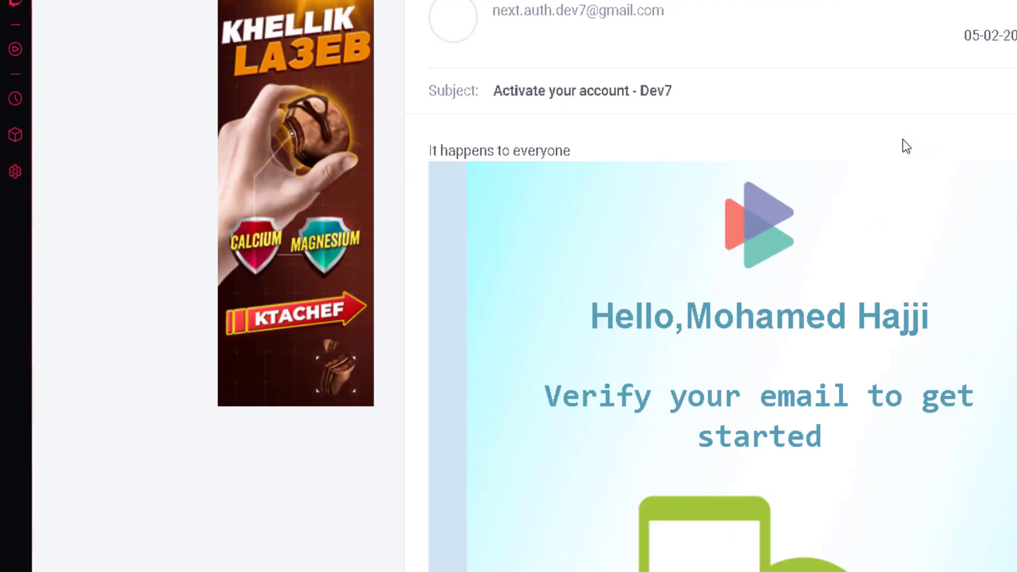
{"action": "left_click", "coordinate": [959, 38]}
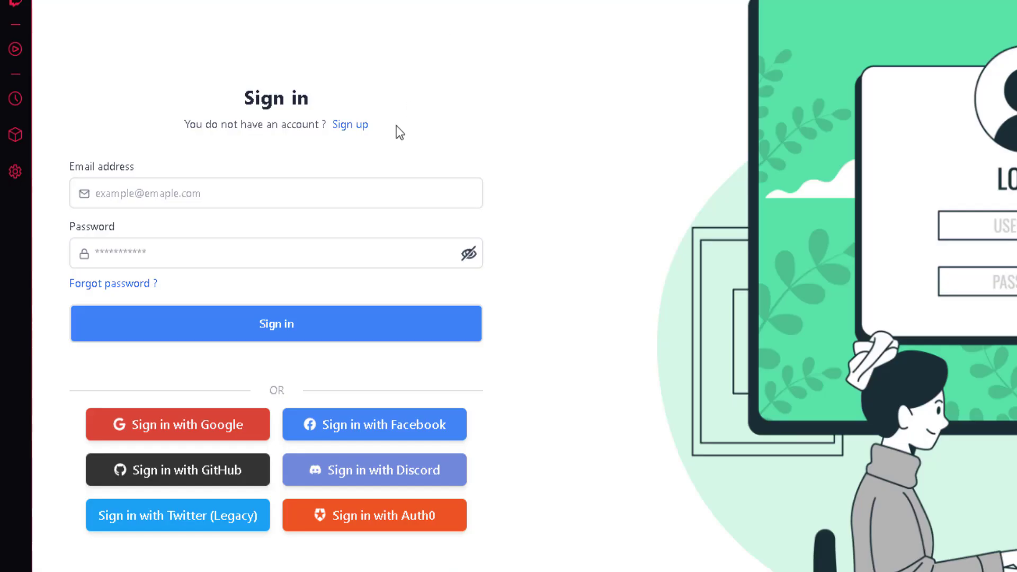
{"action": "left_click", "coordinate": [304, 185]}
{"action": "key", "text": "ctrl+v"}
{"action": "key", "text": "Tab"}
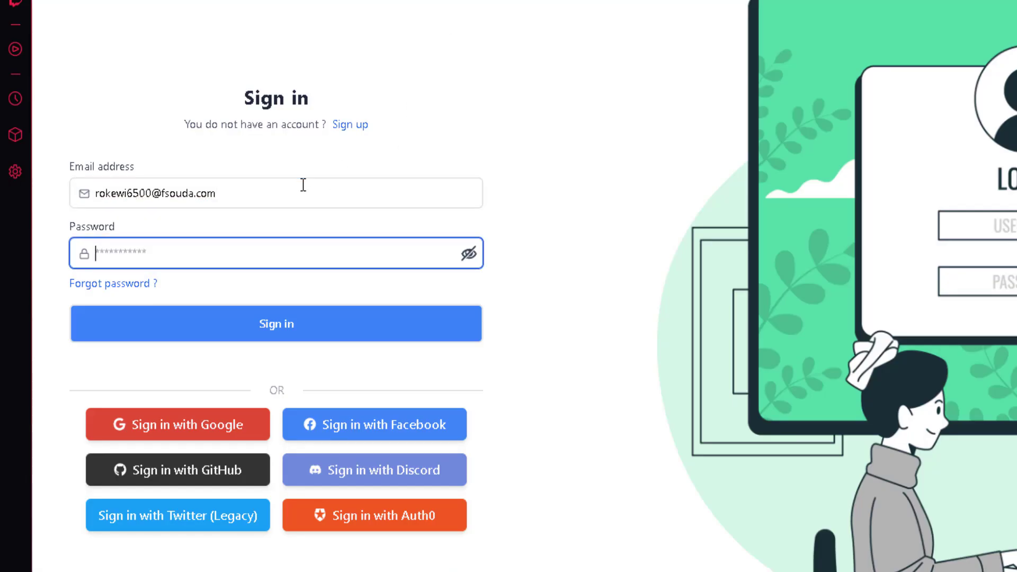
{"action": "type", "text": "••••••••••"}
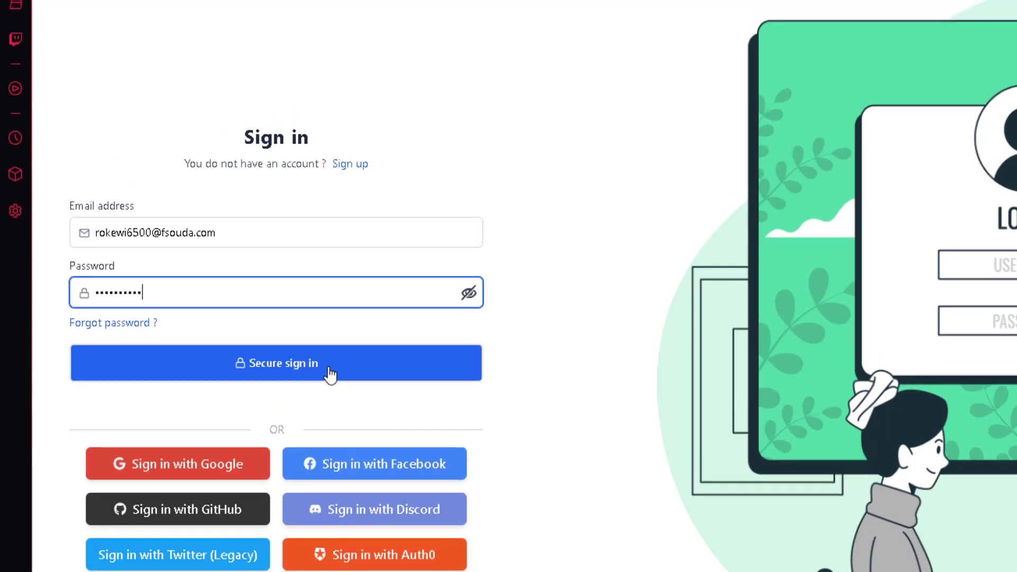
{"action": "left_click", "coordinate": [297, 329]}
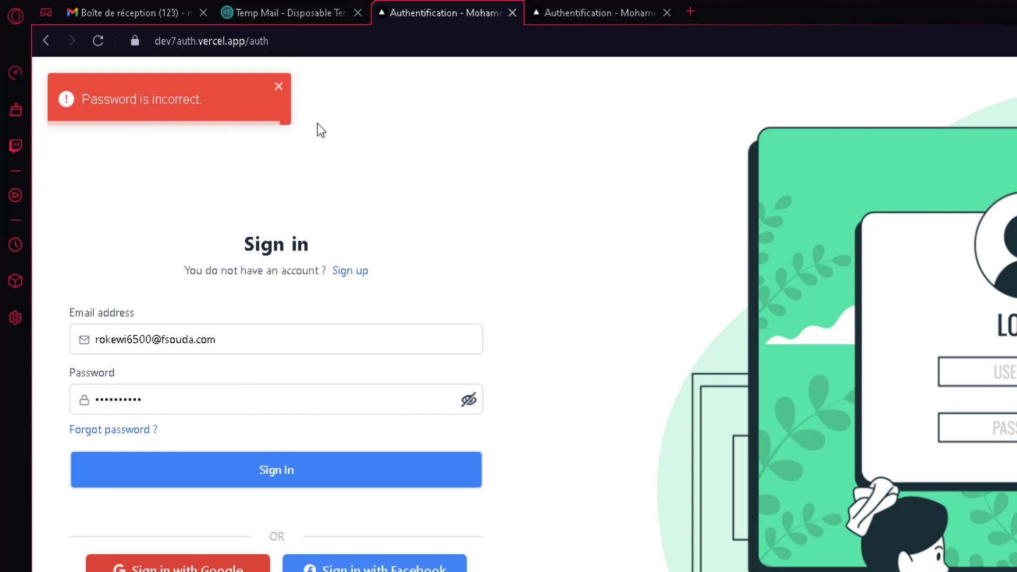
Retype the password after the incorrect-password error and sign in again.
{"action": "double_click", "coordinate": [254, 401]}
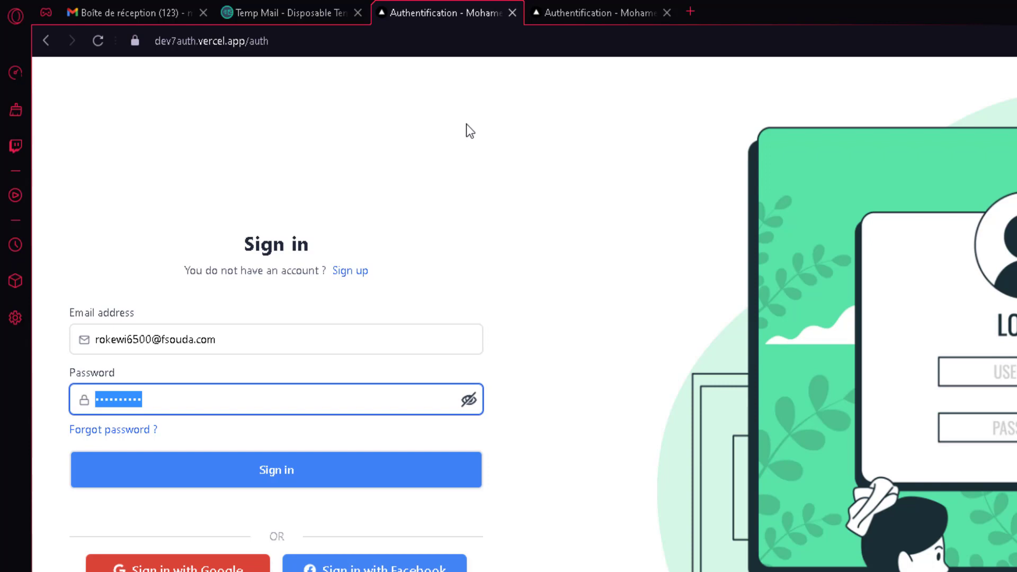
{"action": "type", "text": "*****"}
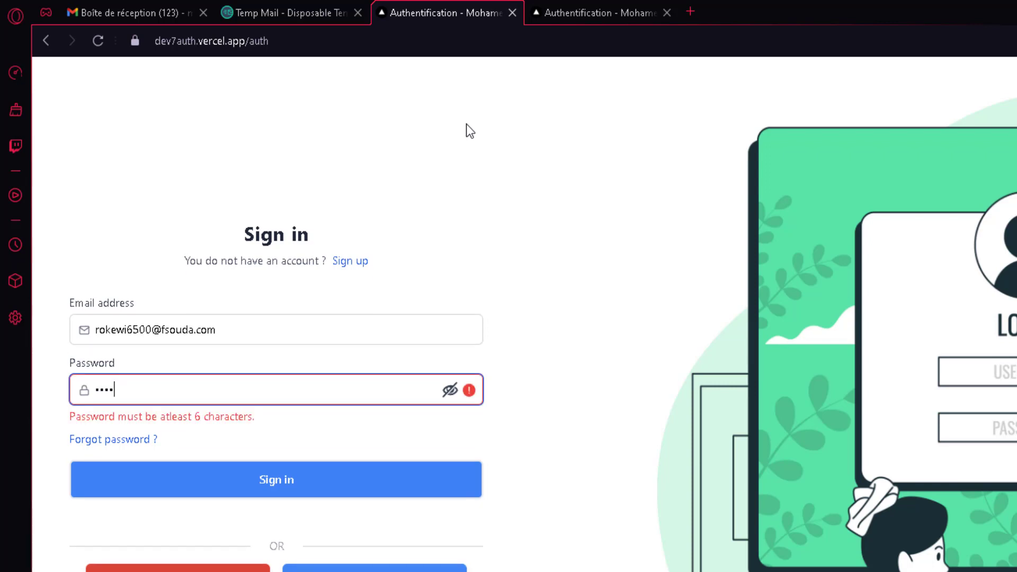
{"action": "type", "text": "****"}
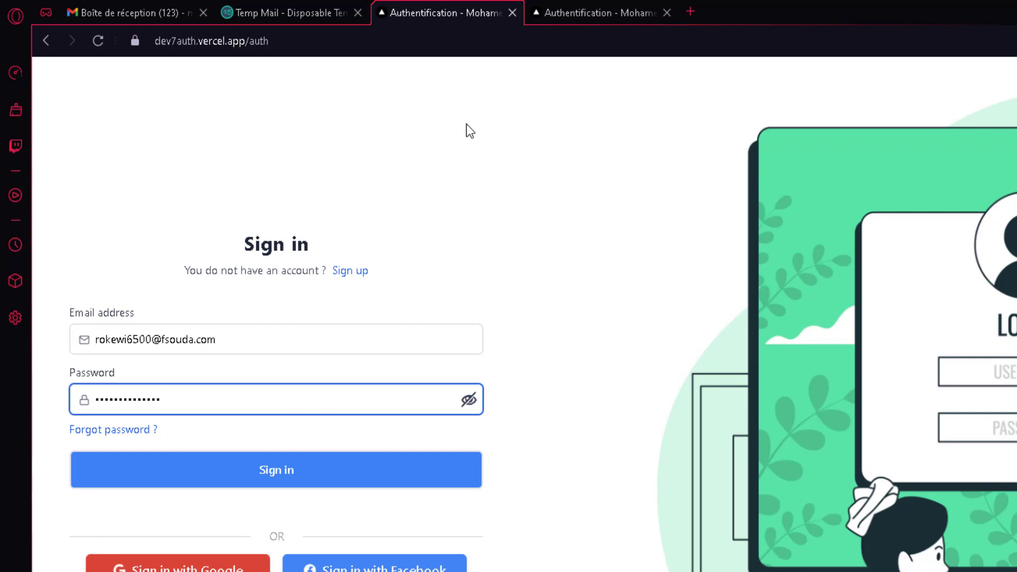
{"action": "key", "text": "Return"}
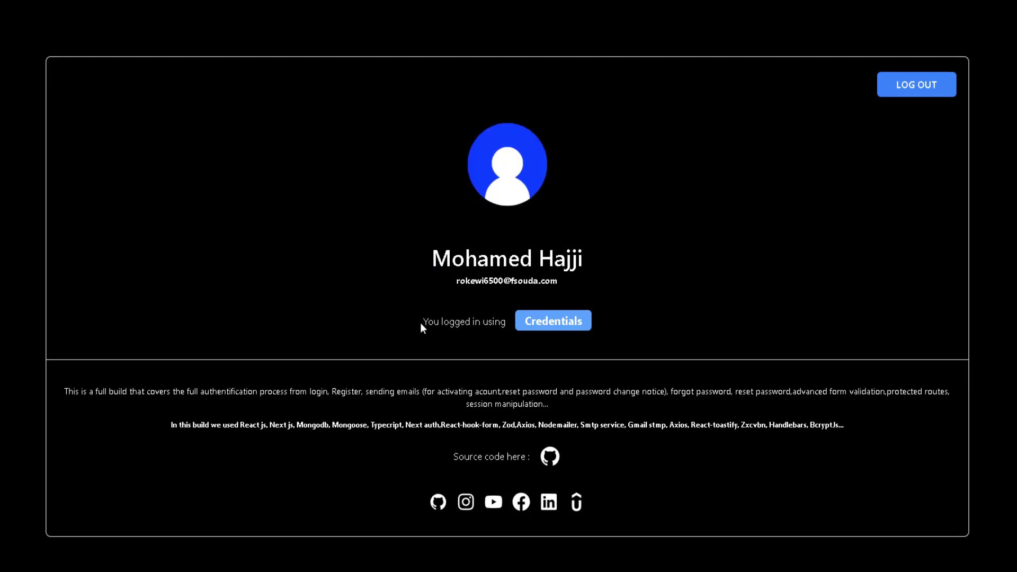
Highlight the sign-in method line, close the snapshot editor, and log out.
{"action": "left_click_drag", "start_coordinate": [423, 334], "coordinate": [505, 334]}
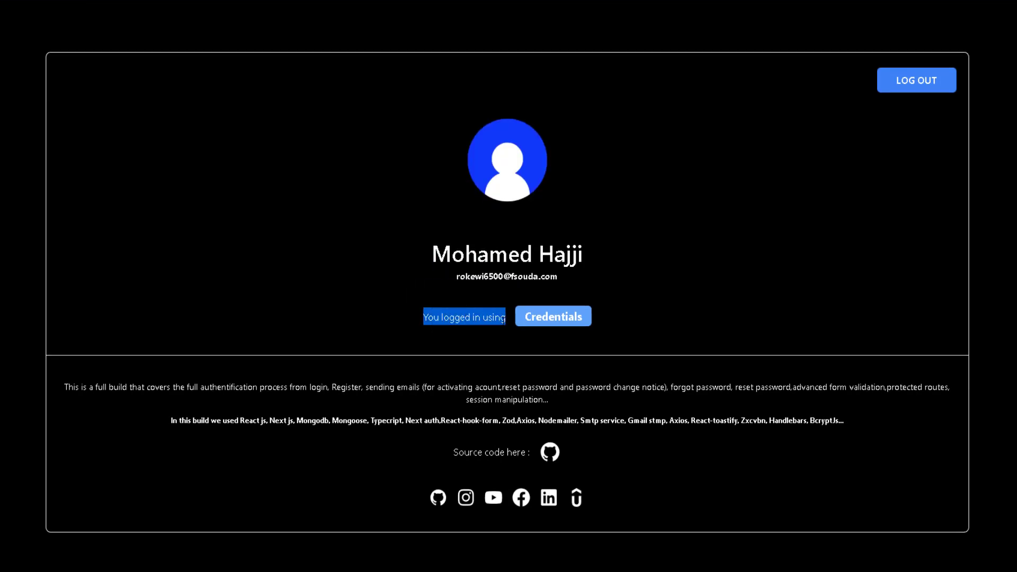
{"action": "left_click", "coordinate": [517, 321]}
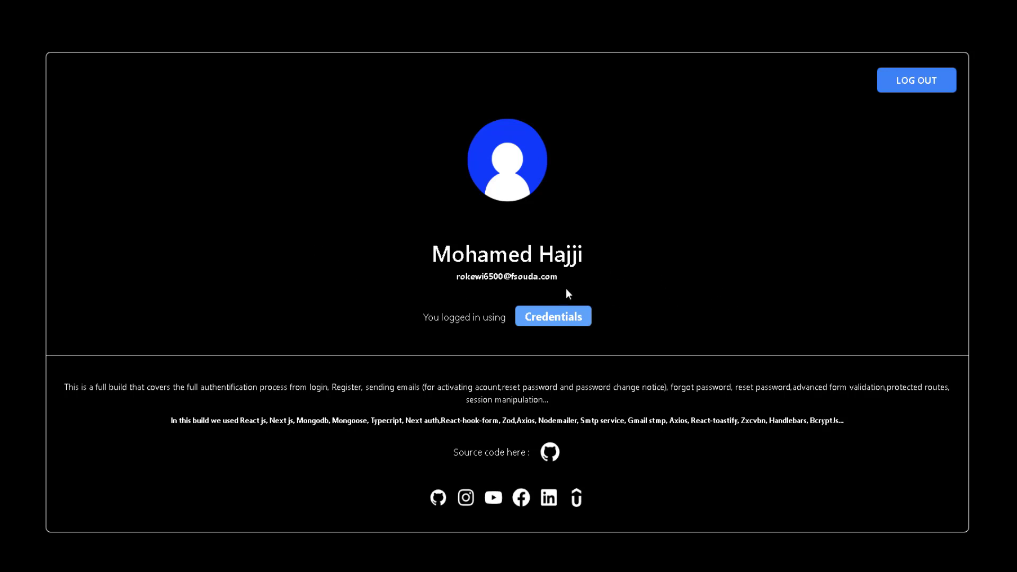
{"action": "left_click_drag", "start_coordinate": [447, 288], "coordinate": [490, 290]}
{"action": "left_click", "coordinate": [488, 290]}
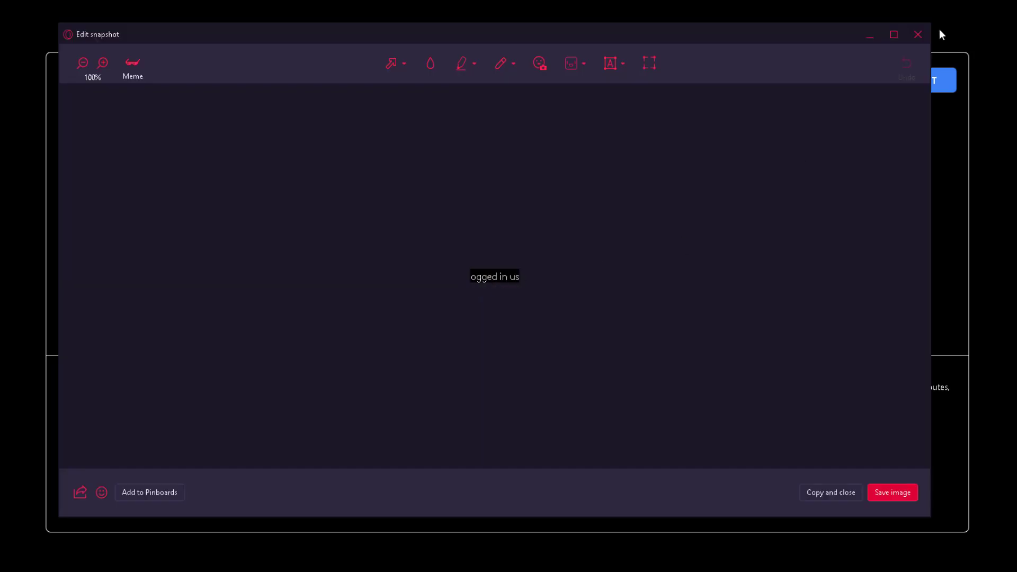
{"action": "left_click", "coordinate": [927, 37]}
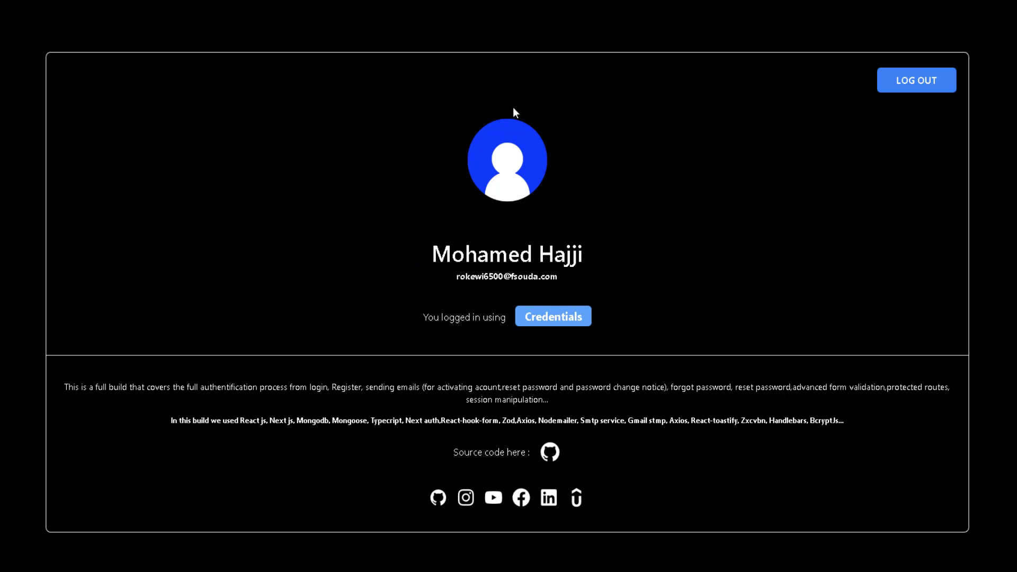
{"action": "left_click", "coordinate": [935, 87]}
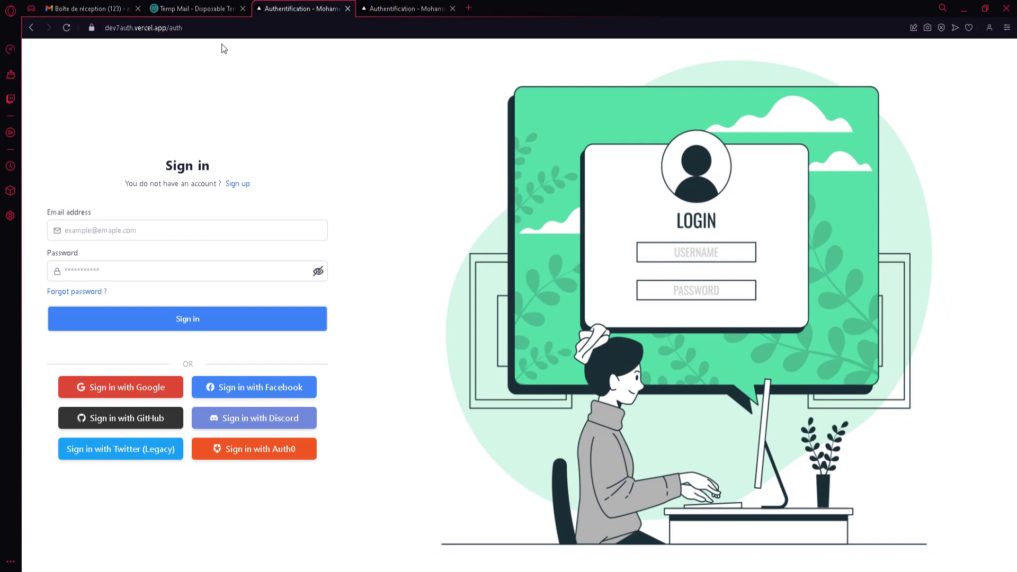
Load the site root without '/auth' and sign in with the first Google account.
{"action": "double_click", "coordinate": [227, 32]}
{"action": "key", "text": "BackSpace"}
{"action": "key", "text": "Return"}
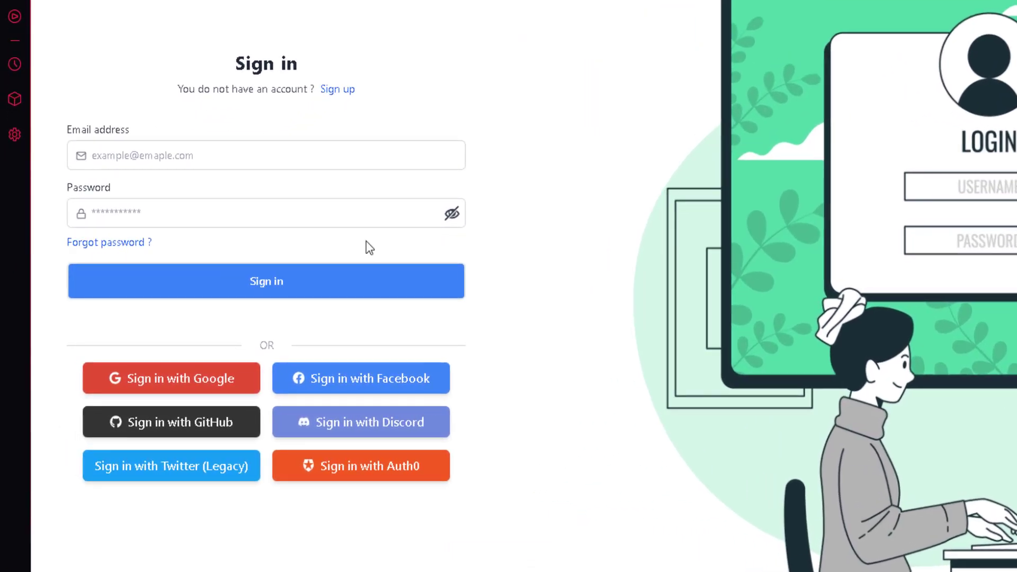
{"action": "left_click", "coordinate": [191, 382]}
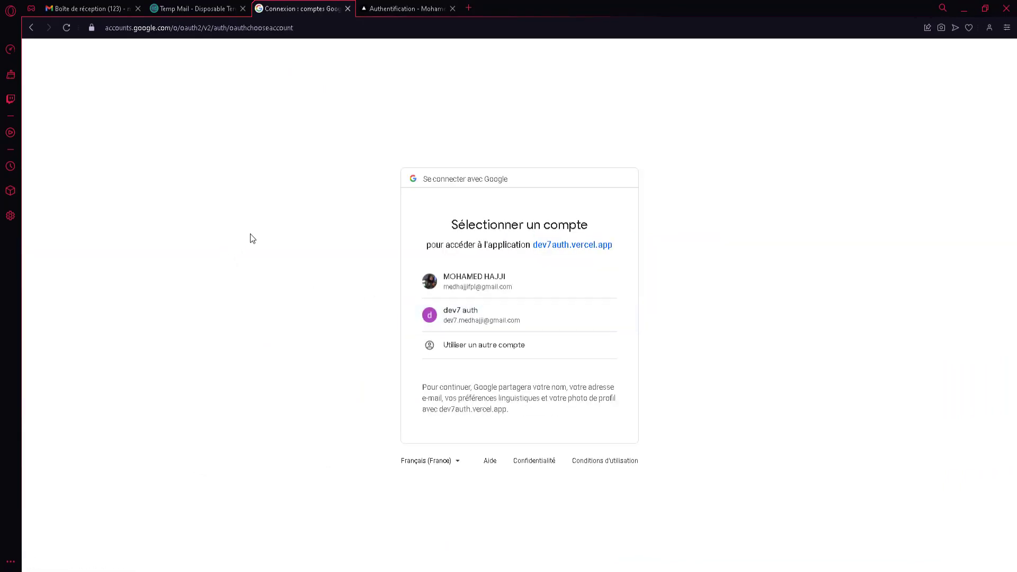
{"action": "key", "text": "ctrl+plus"}
{"action": "key", "text": "ctrl+plus"}
{"action": "key", "text": "ctrl+plus"}
{"action": "left_click", "coordinate": [452, 275]}
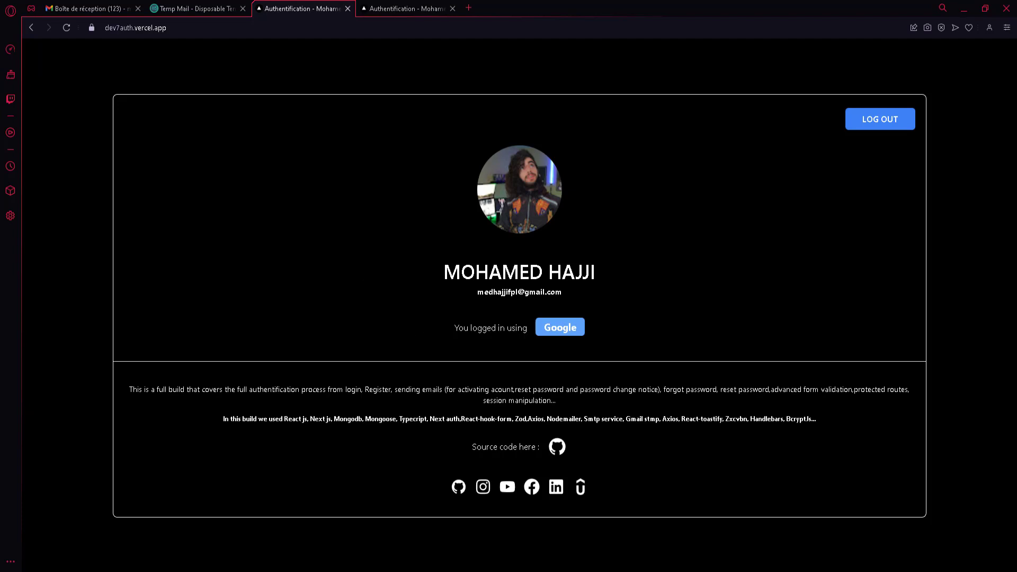
Refresh the dev7.users collection in Compass to see the Google user, then minimize Compass.
{"action": "key", "text": "alt+Tab"}
{"action": "left_click", "coordinate": [954, 243]}
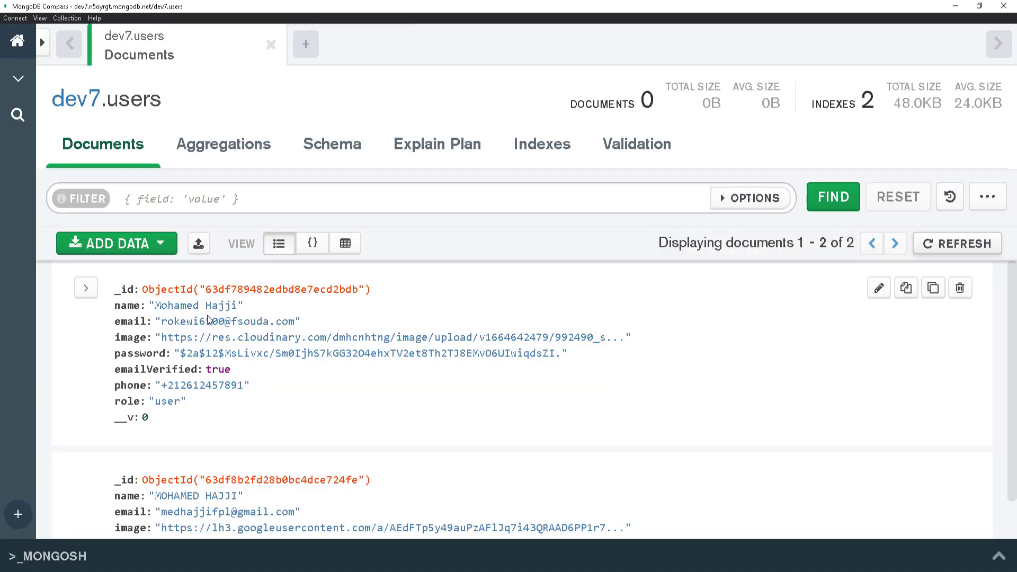
{"action": "scroll", "coordinate": [208, 319], "scroll_direction": "down", "scroll_amount": 2}
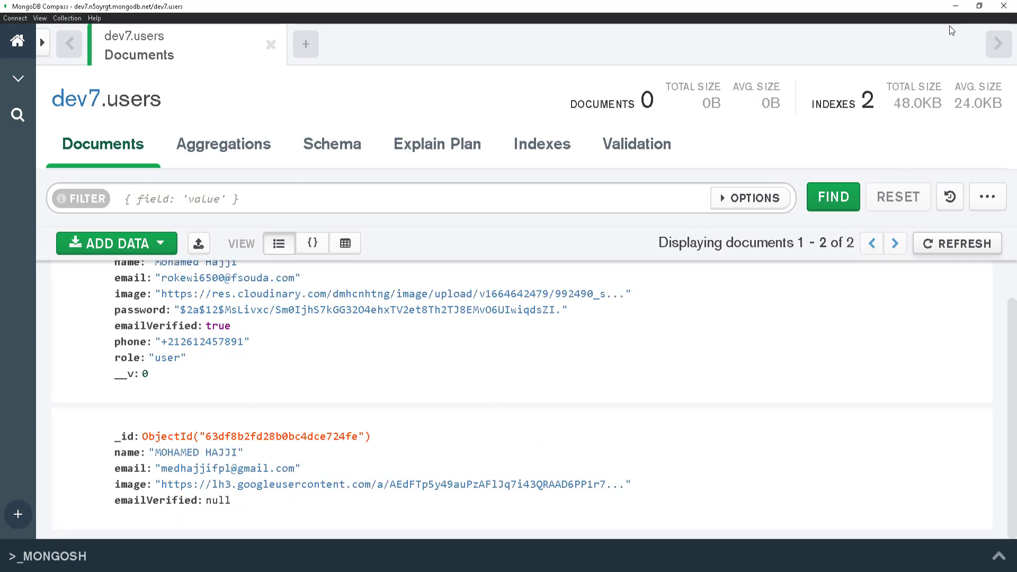
{"action": "left_click", "coordinate": [956, 6]}
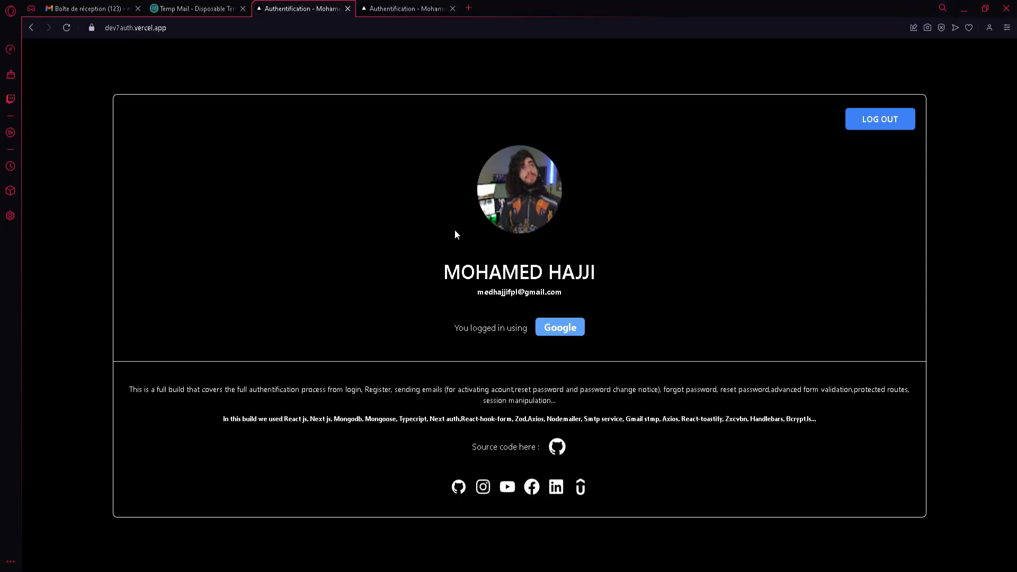
Log out of the Google session, sign in with Facebook, then log out again.
{"action": "left_click", "coordinate": [879, 120]}
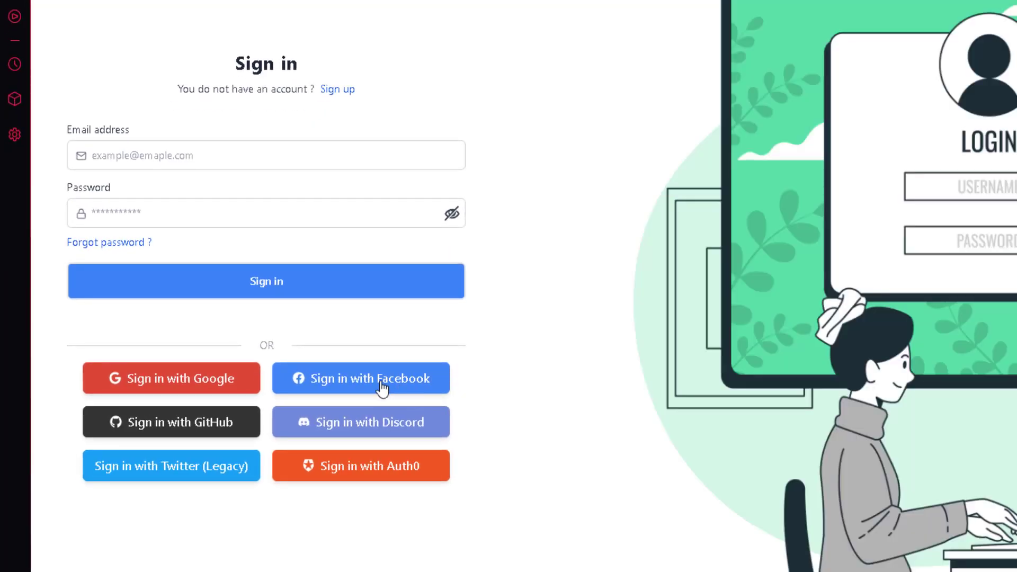
{"action": "left_click", "coordinate": [383, 389]}
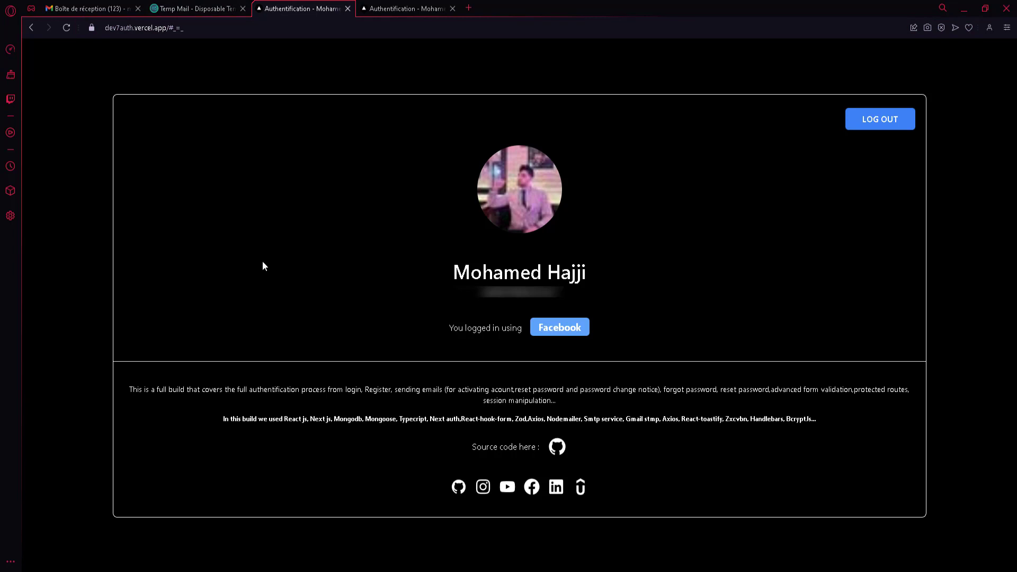
{"action": "left_click", "coordinate": [886, 129]}
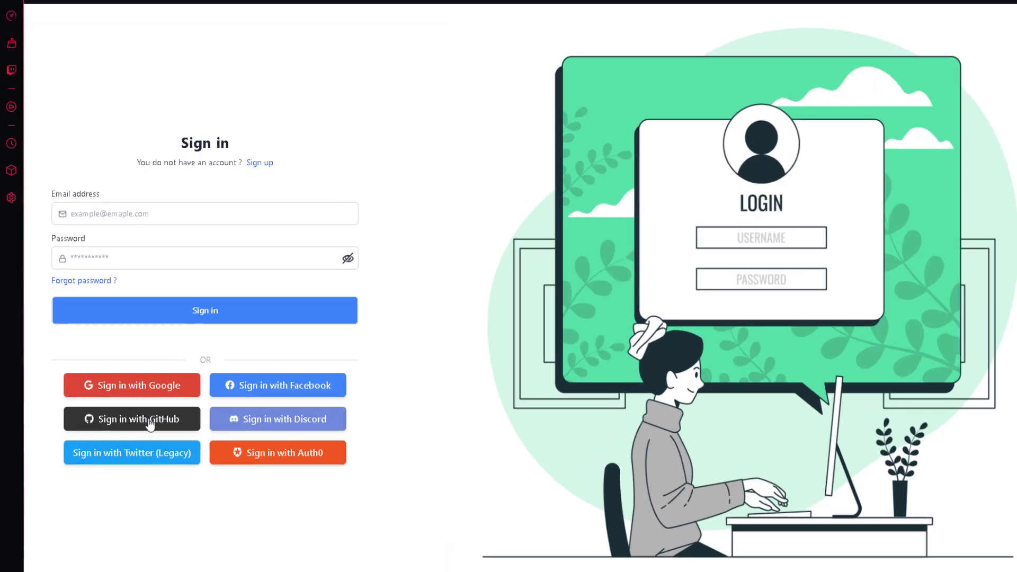
Sign in with GitHub, check the profile name, then log out.
{"action": "left_click", "coordinate": [137, 421]}
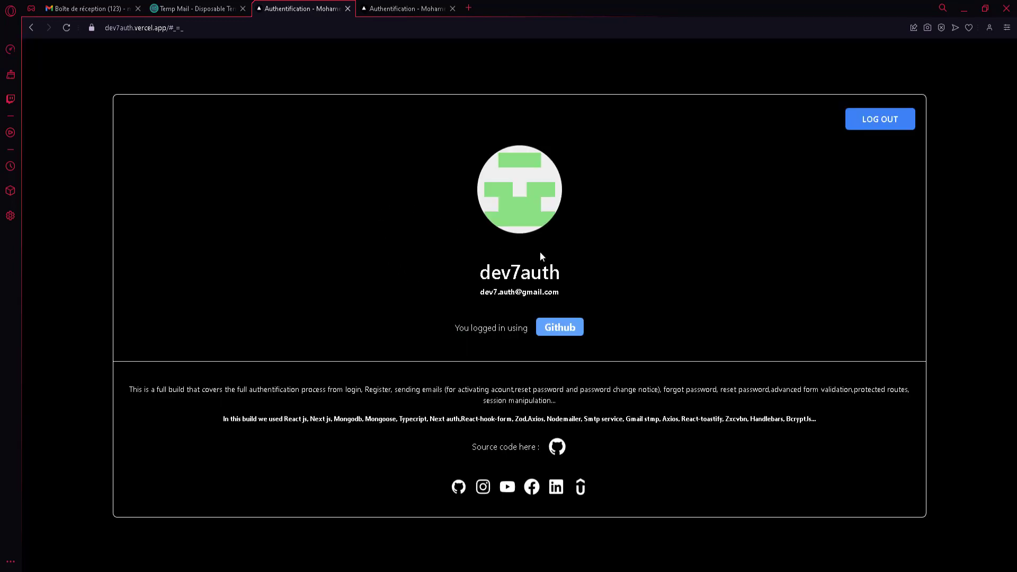
{"action": "left_click_drag", "start_coordinate": [539, 252], "coordinate": [639, 281]}
{"action": "left_click", "coordinate": [395, 49]}
{"action": "left_click", "coordinate": [849, 127]}
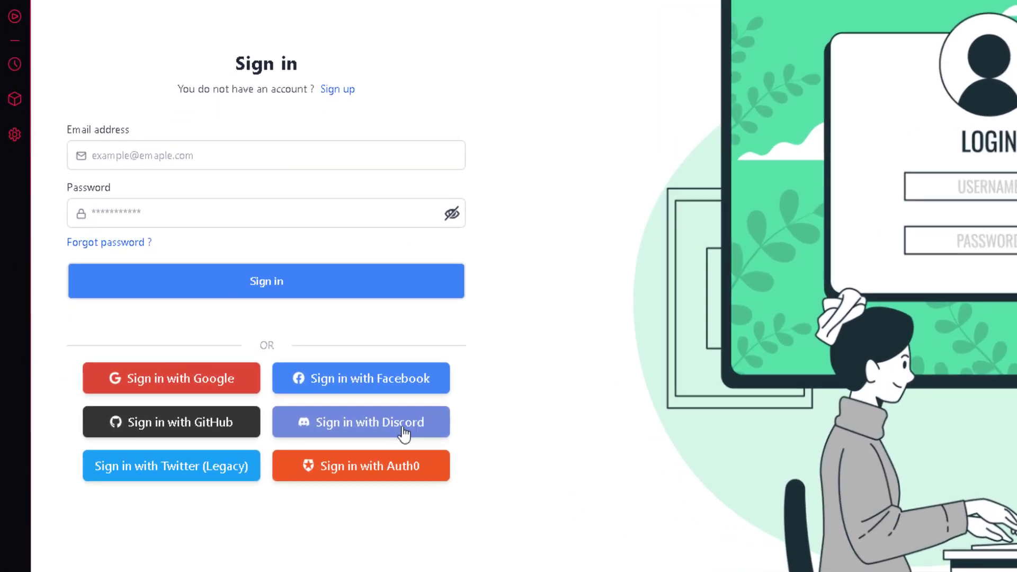
Sign in with Discord, authorising the app on Discord's consent page, then log out.
{"action": "left_click", "coordinate": [404, 434]}
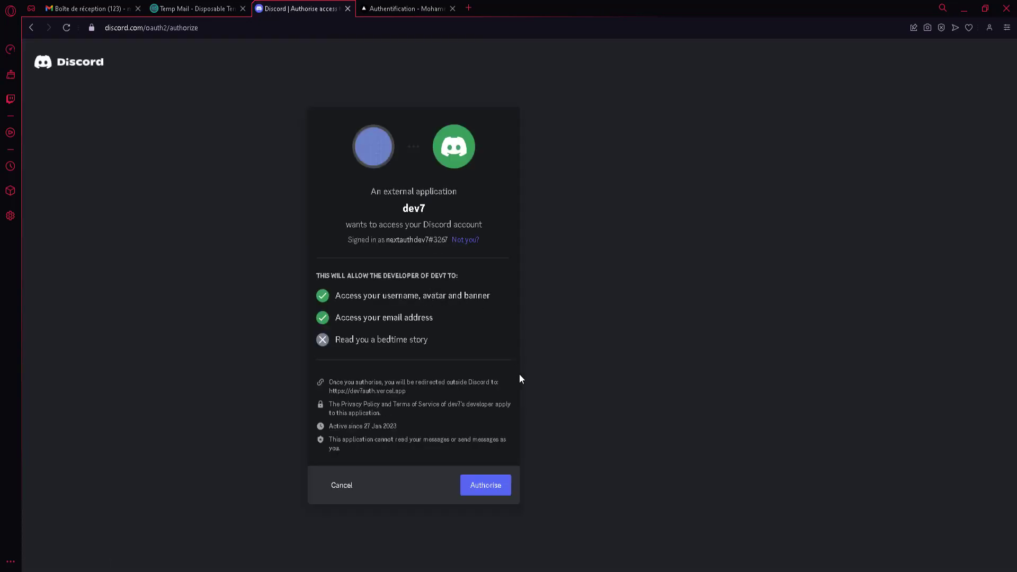
{"action": "left_click", "coordinate": [494, 486]}
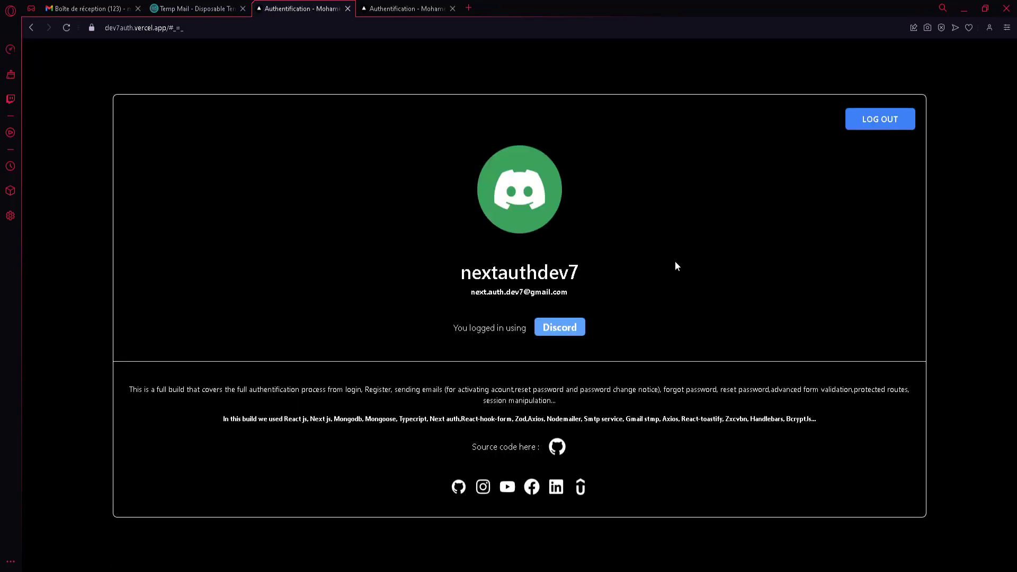
{"action": "left_click", "coordinate": [880, 125]}
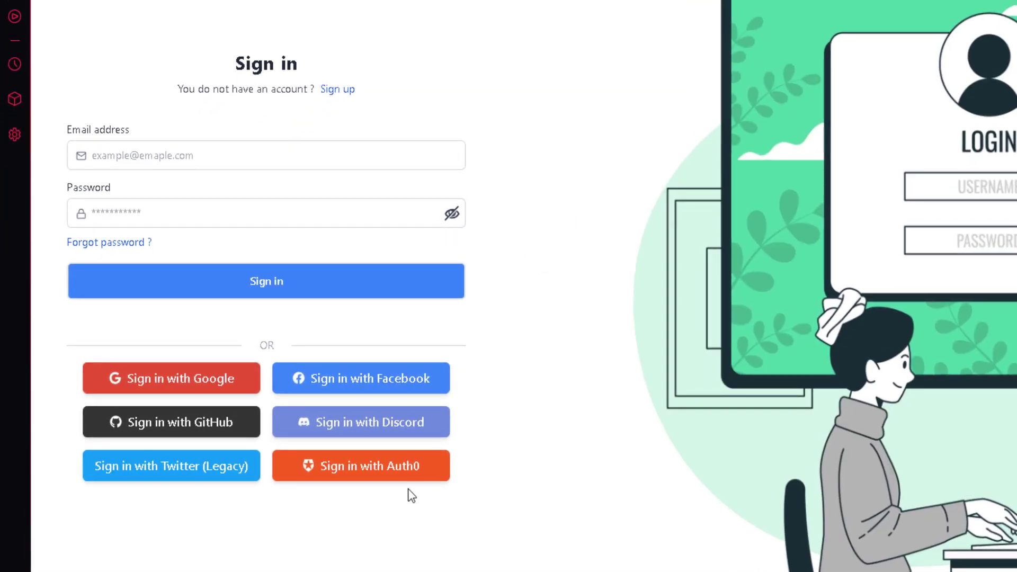
Sign in with Twitter (Legacy), confirm the profile reports a Twitter login, then log out.
{"action": "left_click", "coordinate": [193, 477]}
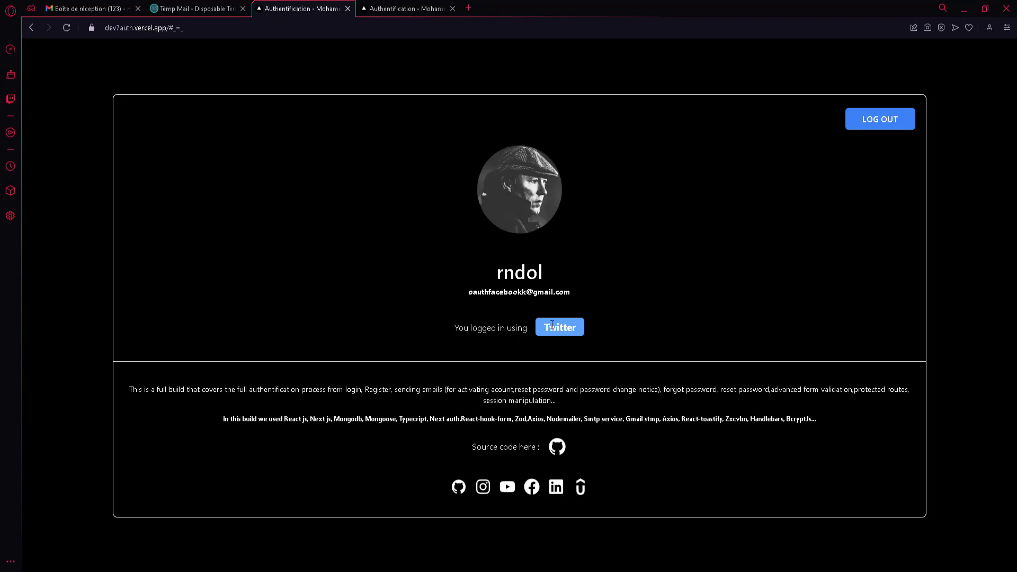
{"action": "left_click", "coordinate": [883, 124]}
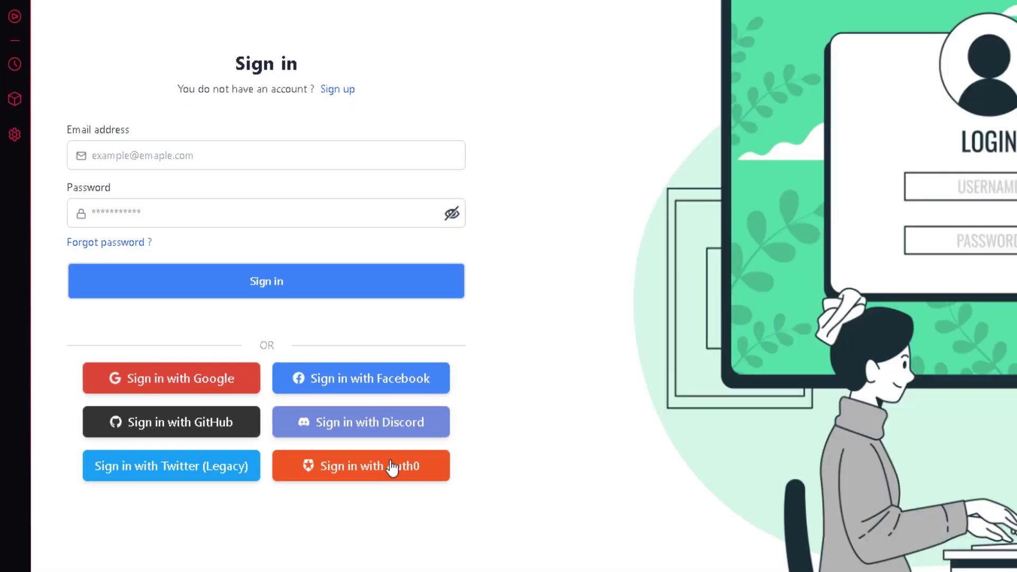
Sign up for a new Auth0 account via Continue with Google, choosing the second Google account.
{"action": "left_click", "coordinate": [389, 467]}
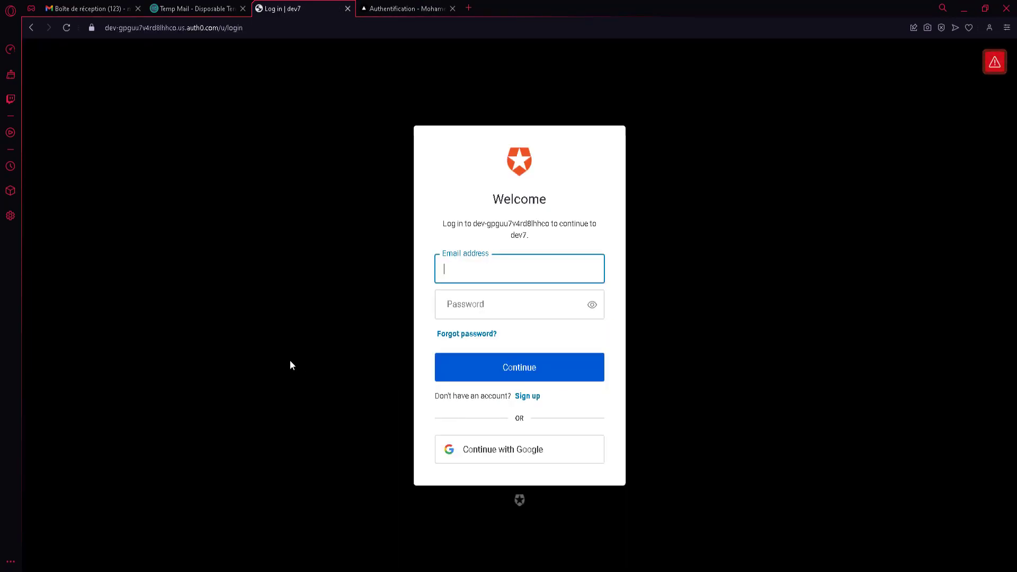
{"action": "left_click", "coordinate": [498, 309]}
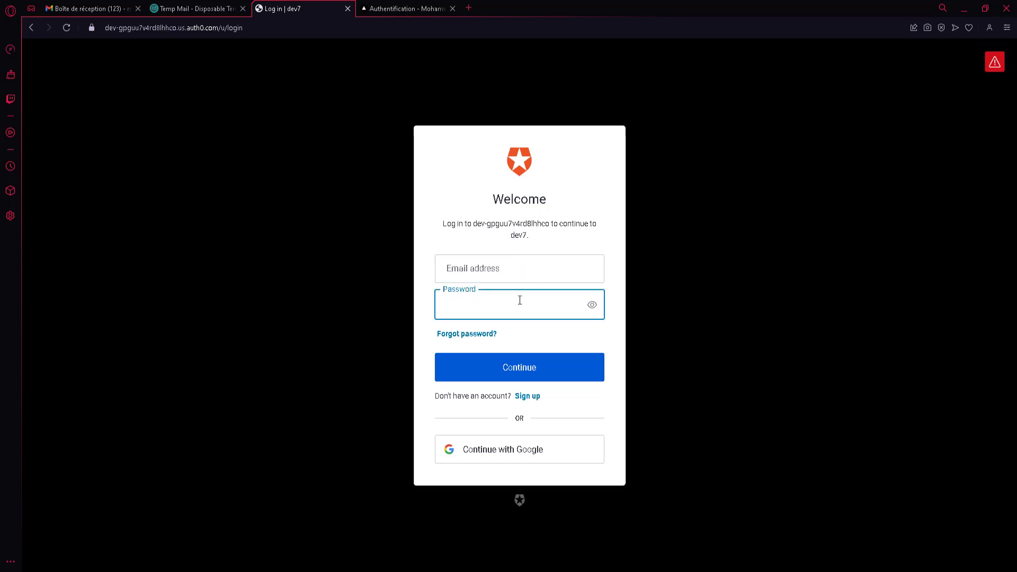
{"action": "left_click", "coordinate": [528, 396]}
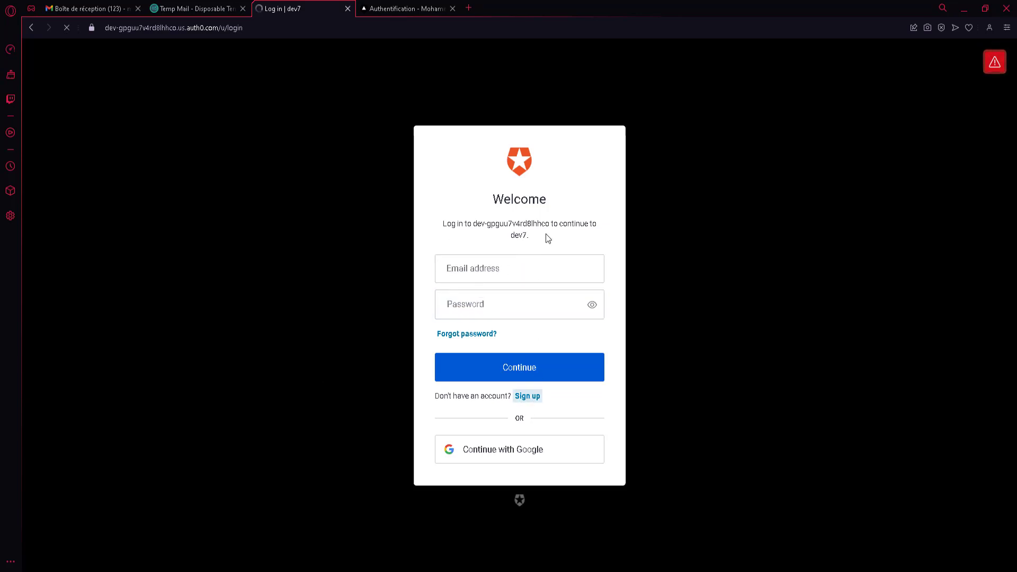
{"action": "left_click", "coordinate": [487, 442]}
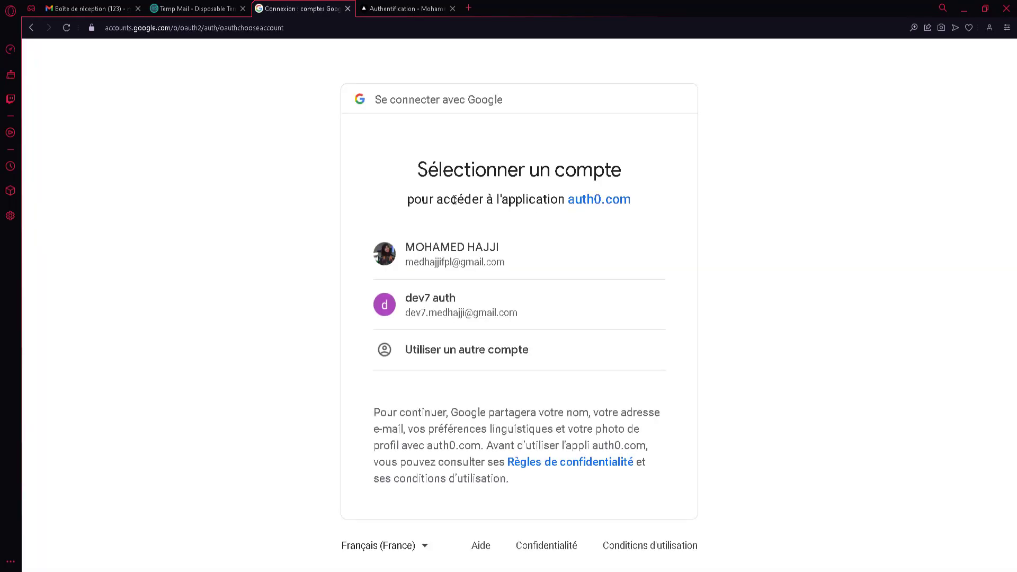
{"action": "left_click", "coordinate": [509, 318]}
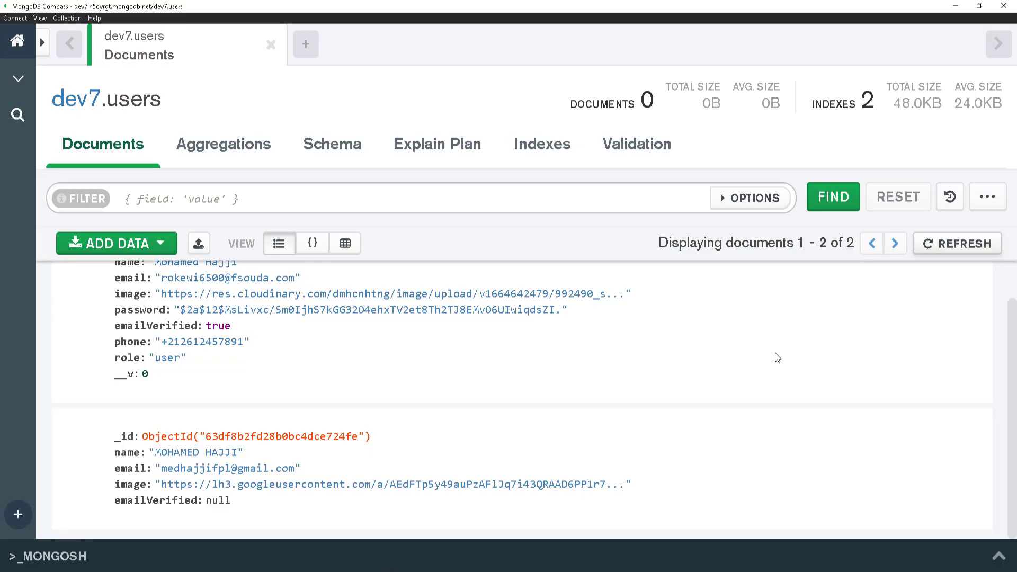
{"action": "scroll", "coordinate": [777, 357], "scroll_direction": "up", "scroll_amount": 1}
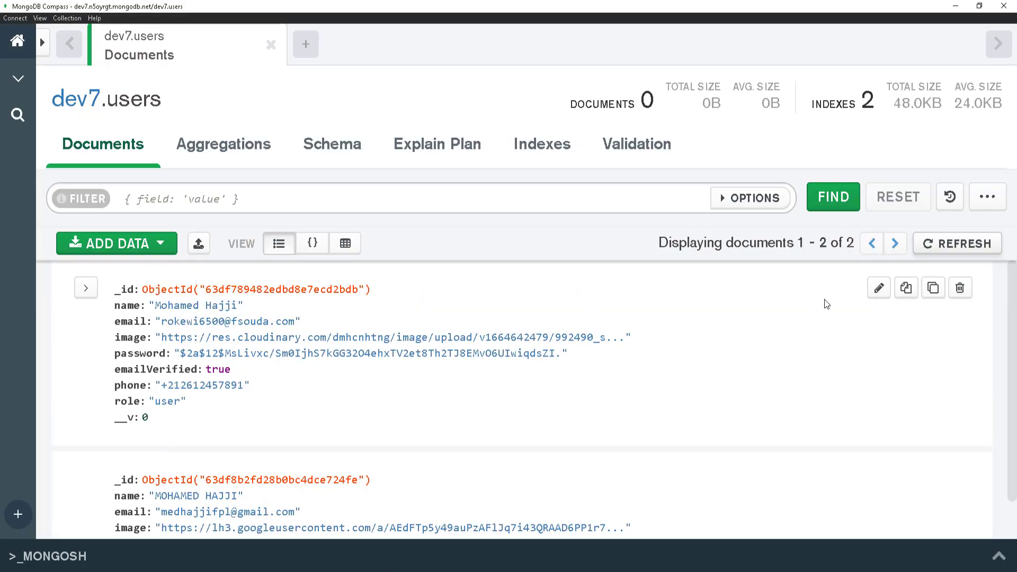
Refresh the dev7.users collection in Compass to show 7 users, then log out of Auth0.
{"action": "left_click", "coordinate": [945, 245]}
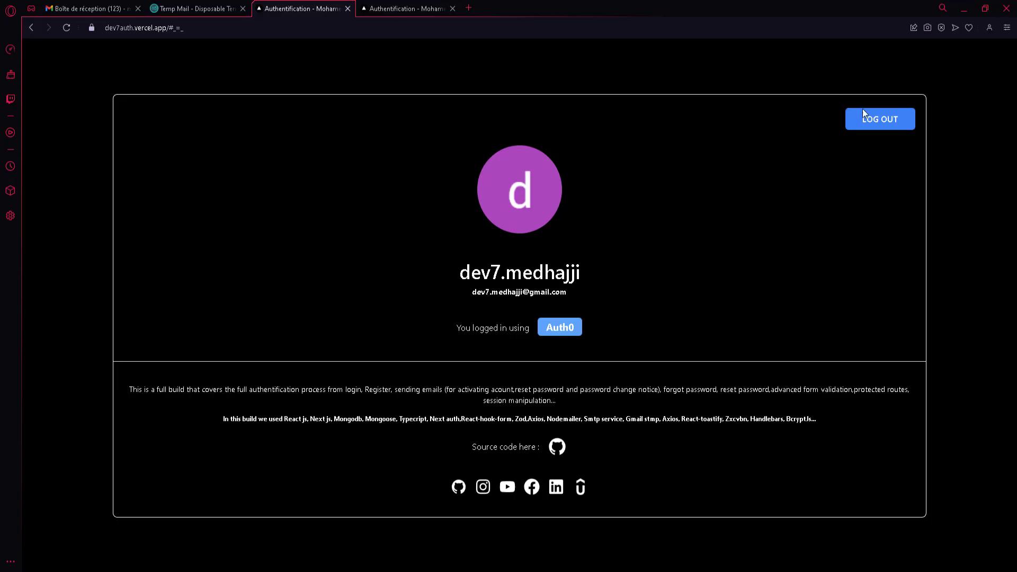
{"action": "left_click", "coordinate": [862, 112]}
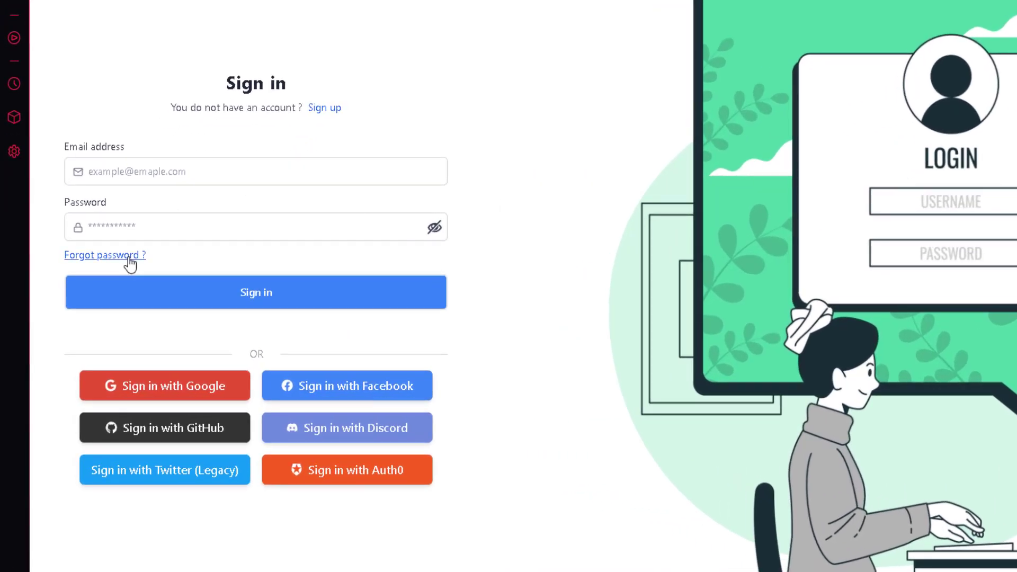
Request a password-reset email for the autofilled account address, then go to the Gmail inbox.
{"action": "left_click", "coordinate": [129, 258]}
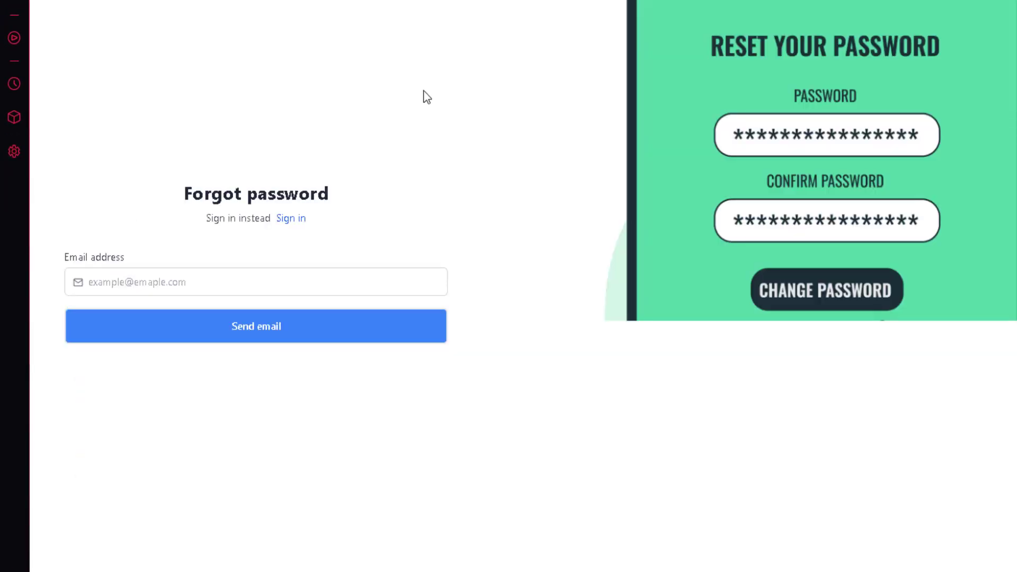
{"action": "left_click", "coordinate": [293, 282]}
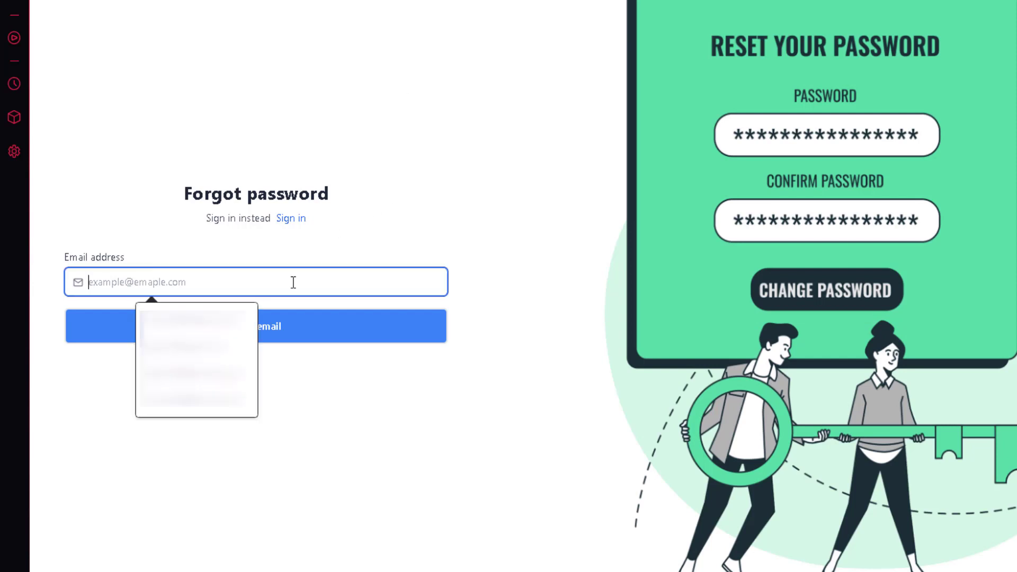
{"action": "type", "text": "med"}
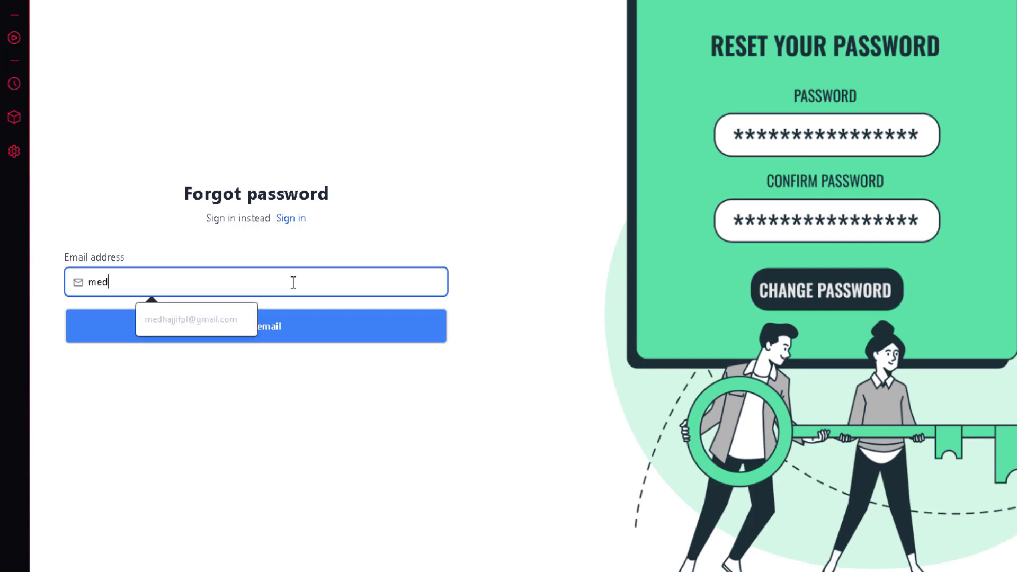
{"action": "key", "text": "Down"}
{"action": "key", "text": "Return"}
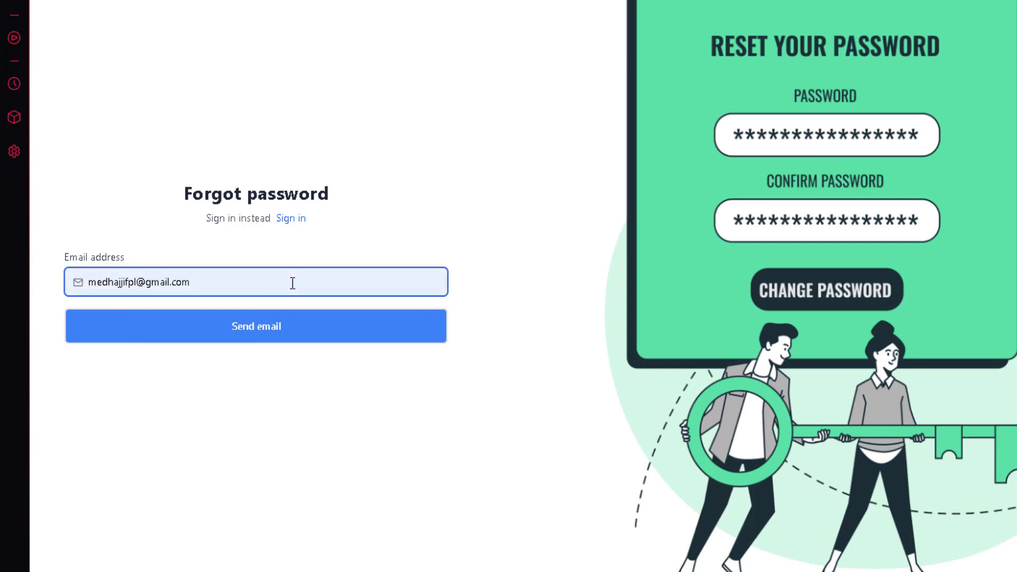
{"action": "left_click", "coordinate": [259, 331]}
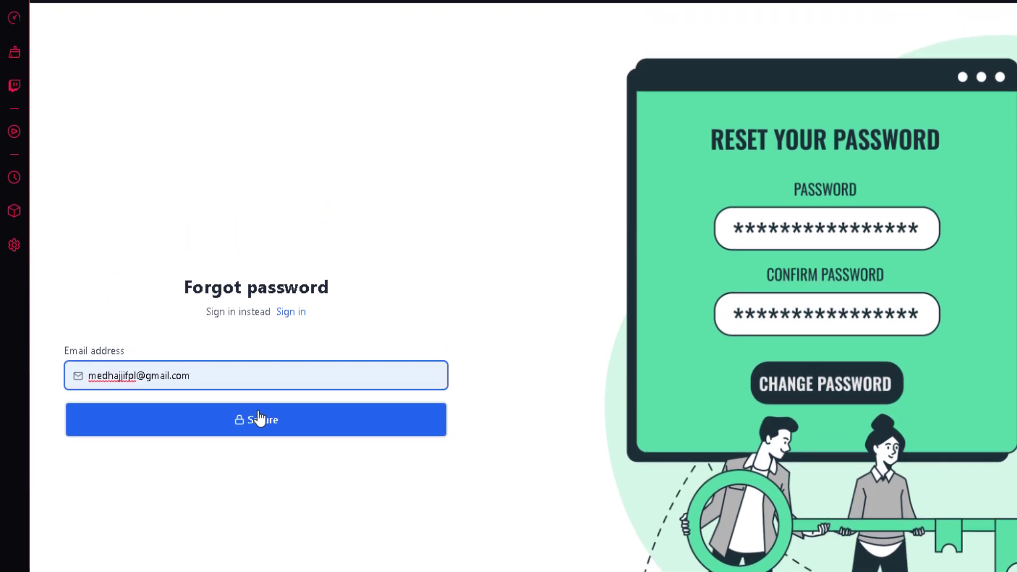
{"action": "left_click", "coordinate": [259, 418]}
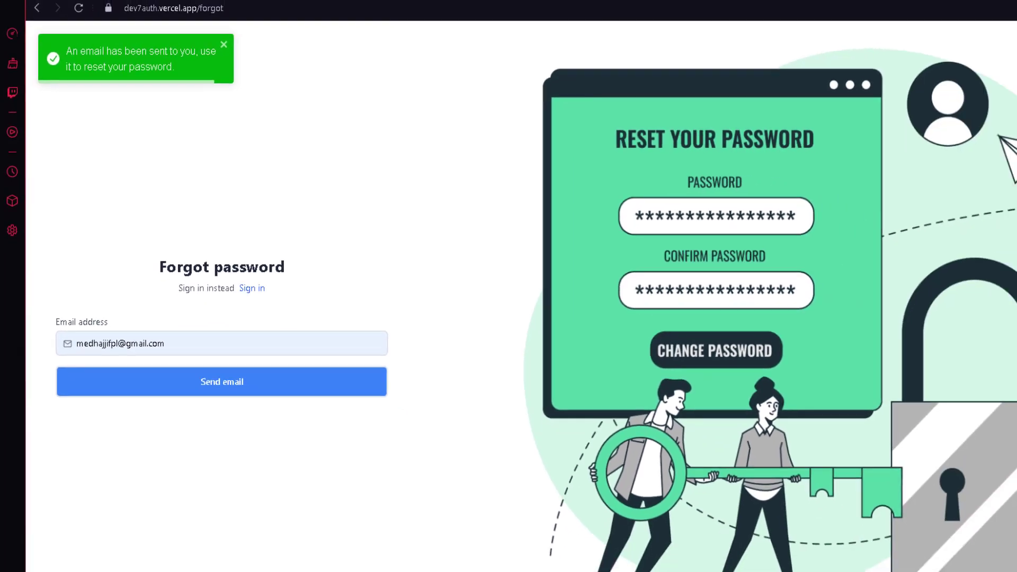
{"action": "left_click", "coordinate": [92, 8]}
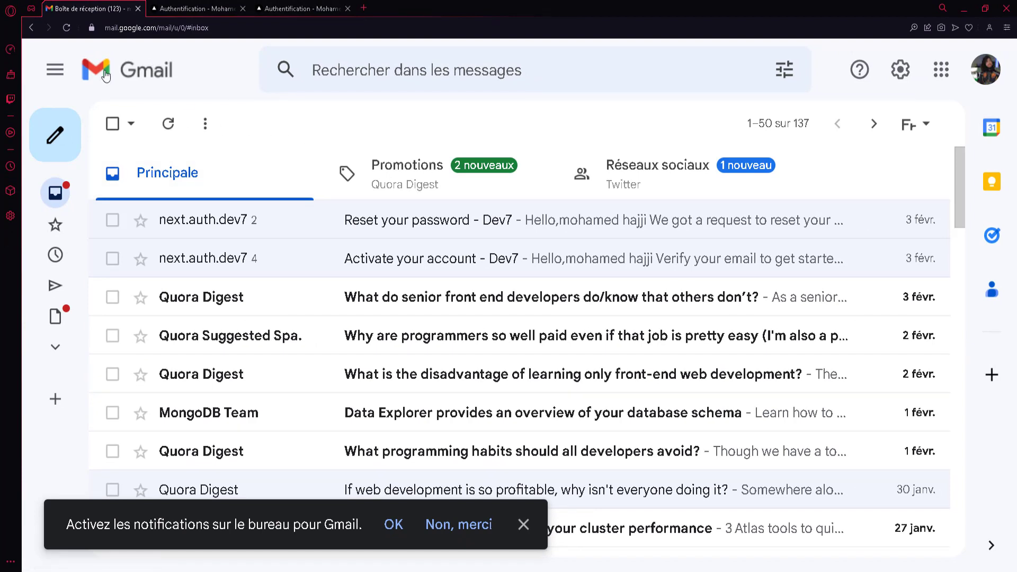
Reload Gmail and open the new 'Reset your password - Dev7' message.
{"action": "left_click", "coordinate": [63, 30]}
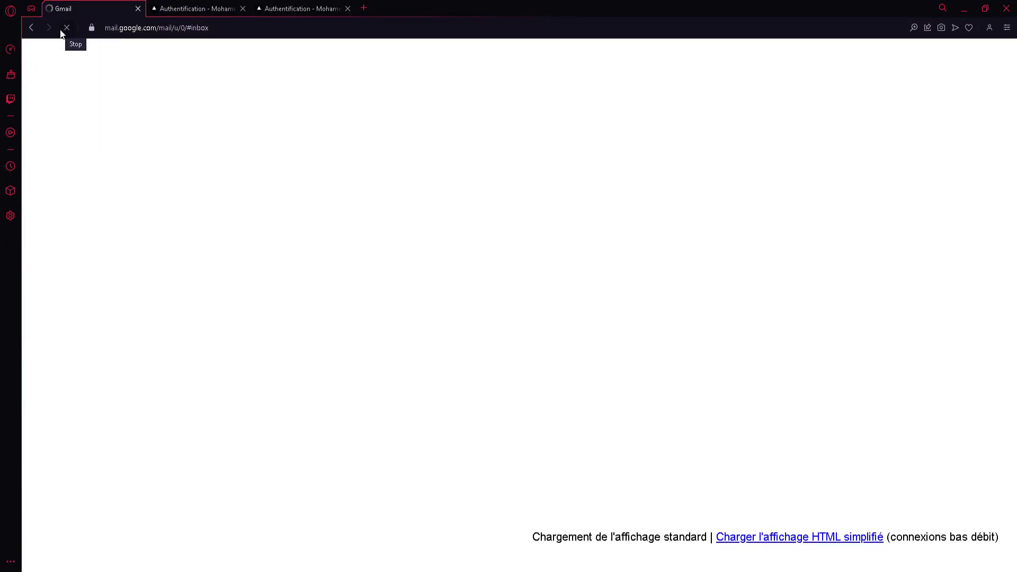
{"action": "left_click", "coordinate": [168, 5]}
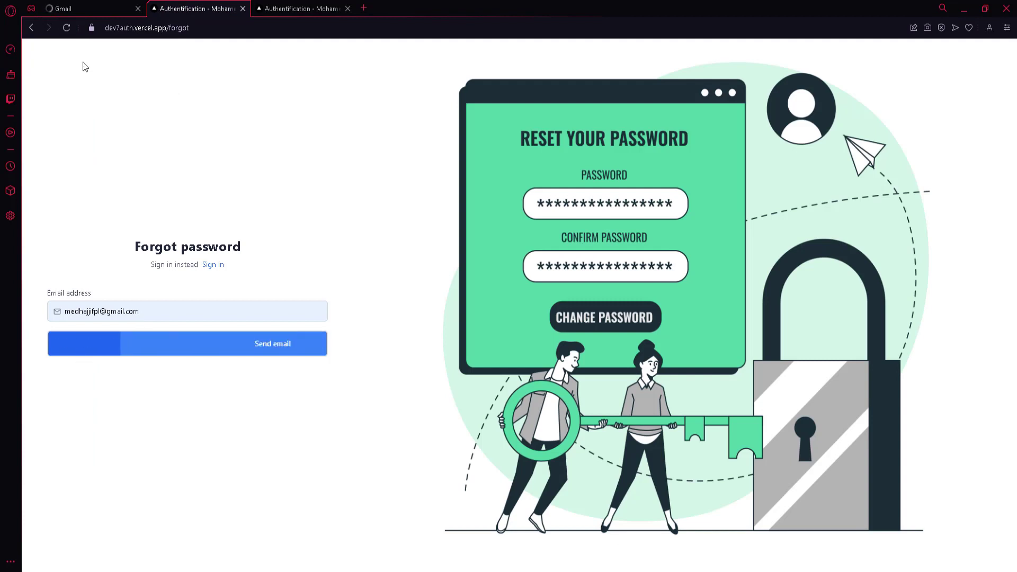
{"action": "left_click", "coordinate": [97, 8]}
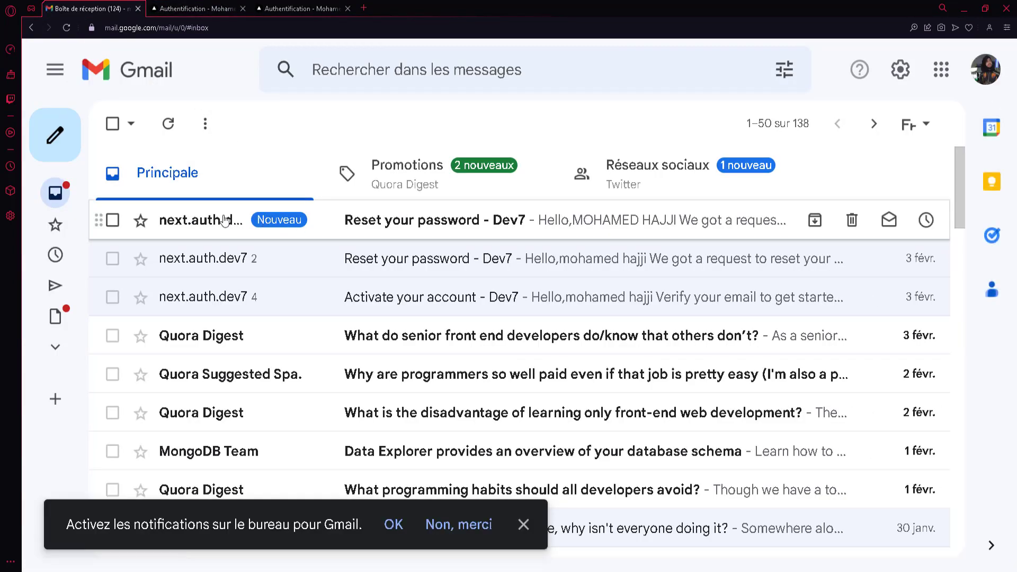
{"action": "left_click", "coordinate": [224, 220]}
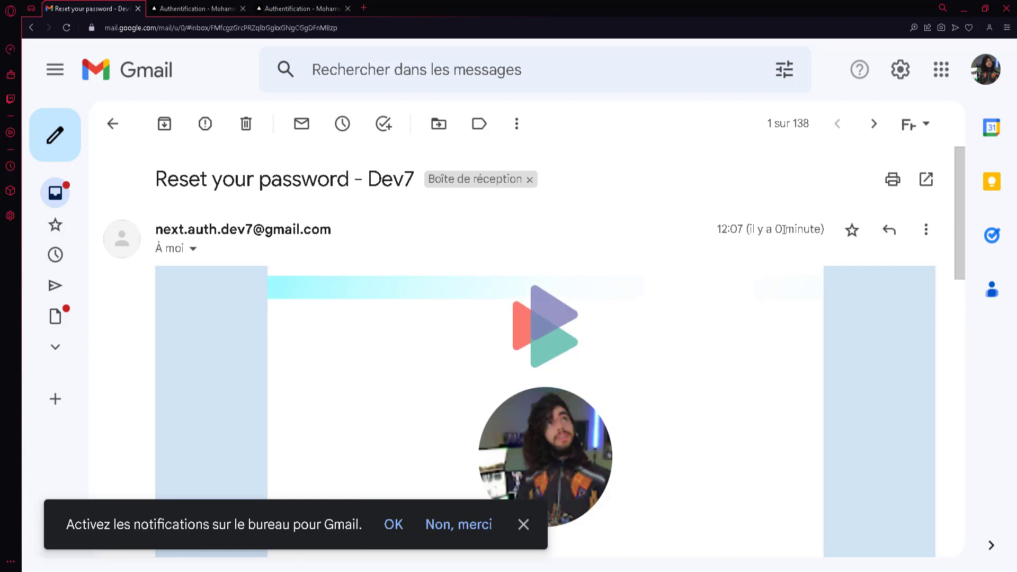
Dismiss the notifications prompt and read down the email to the Reset Your Password button.
{"action": "scroll", "coordinate": [661, 341], "scroll_direction": "down", "scroll_amount": 3}
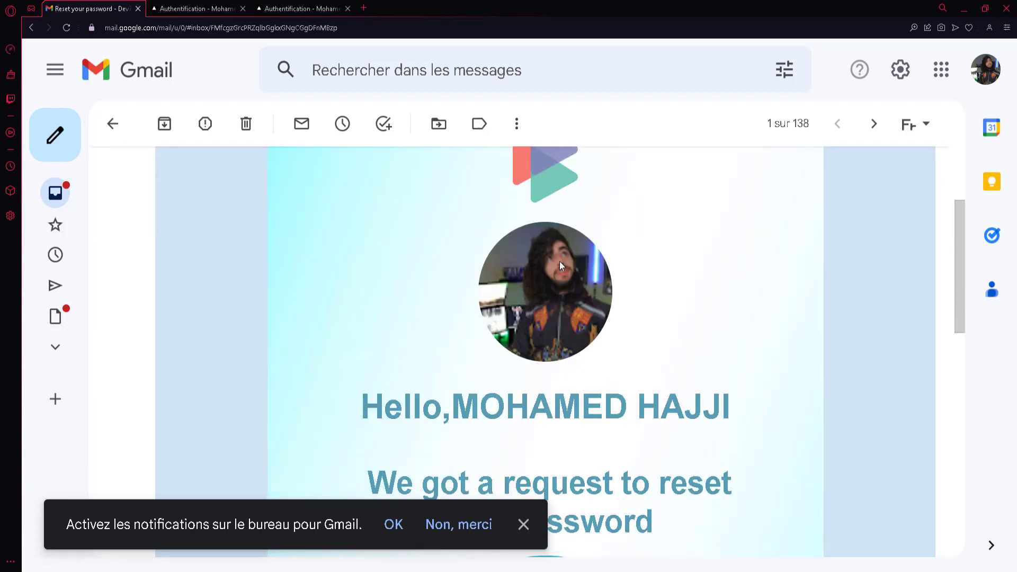
{"action": "left_click", "coordinate": [523, 522]}
{"action": "scroll", "coordinate": [523, 477], "scroll_direction": "down", "scroll_amount": 3}
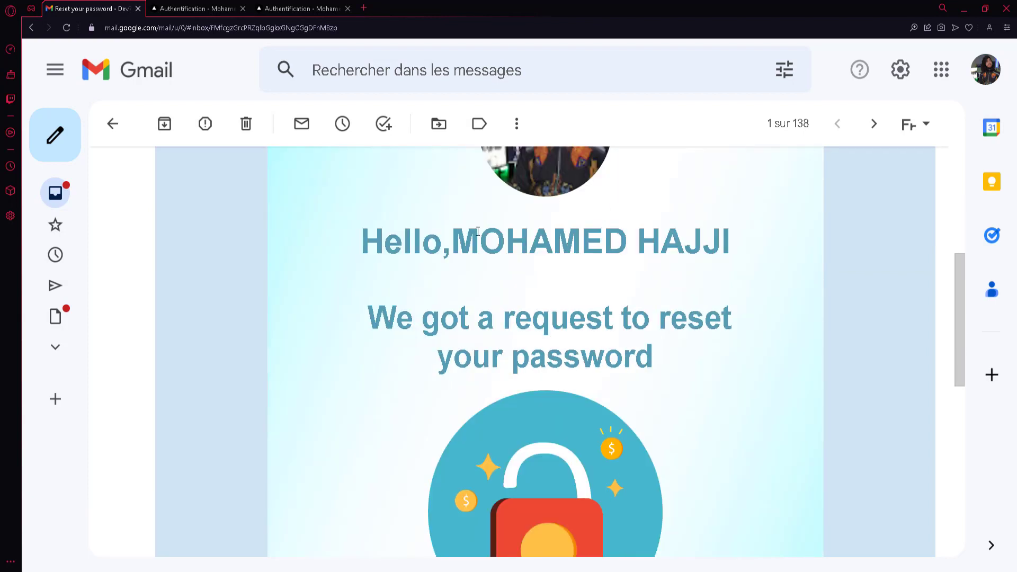
{"action": "left_click_drag", "start_coordinate": [452, 243], "coordinate": [731, 244]}
{"action": "left_click", "coordinate": [747, 248]}
{"action": "scroll", "coordinate": [744, 249], "scroll_direction": "down", "scroll_amount": 1}
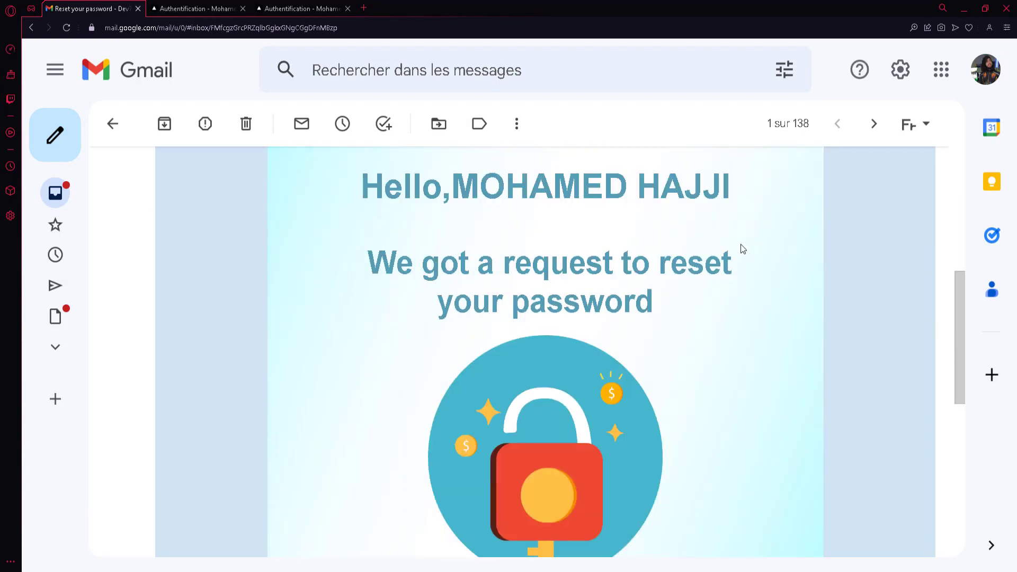
{"action": "left_click_drag", "start_coordinate": [391, 263], "coordinate": [754, 306]}
{"action": "left_click", "coordinate": [754, 306]}
{"action": "scroll", "coordinate": [754, 307], "scroll_direction": "up", "scroll_amount": 5}
{"action": "scroll", "coordinate": [634, 365], "scroll_direction": "down", "scroll_amount": 10}
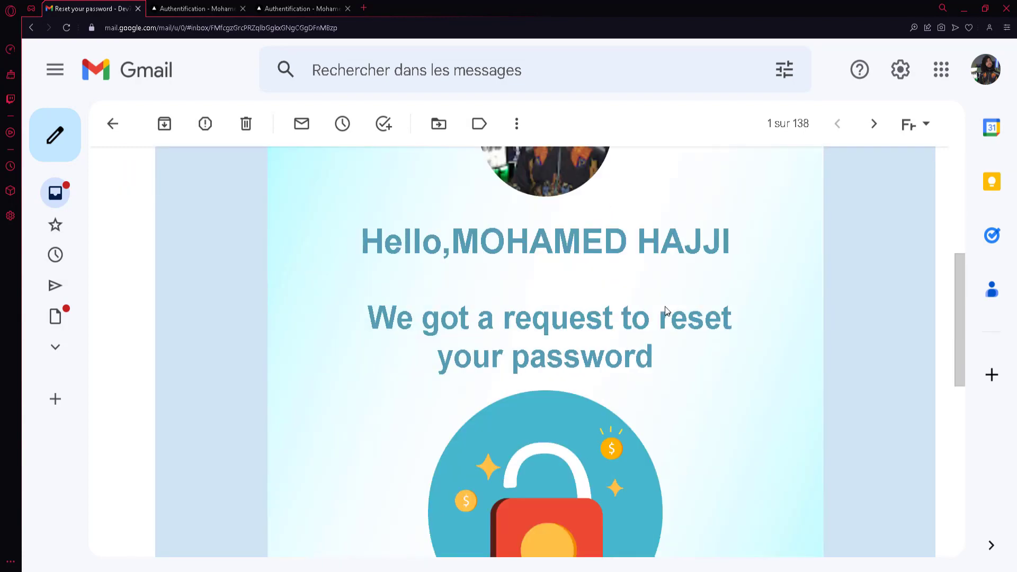
{"action": "scroll", "coordinate": [677, 333], "scroll_direction": "down", "scroll_amount": 3}
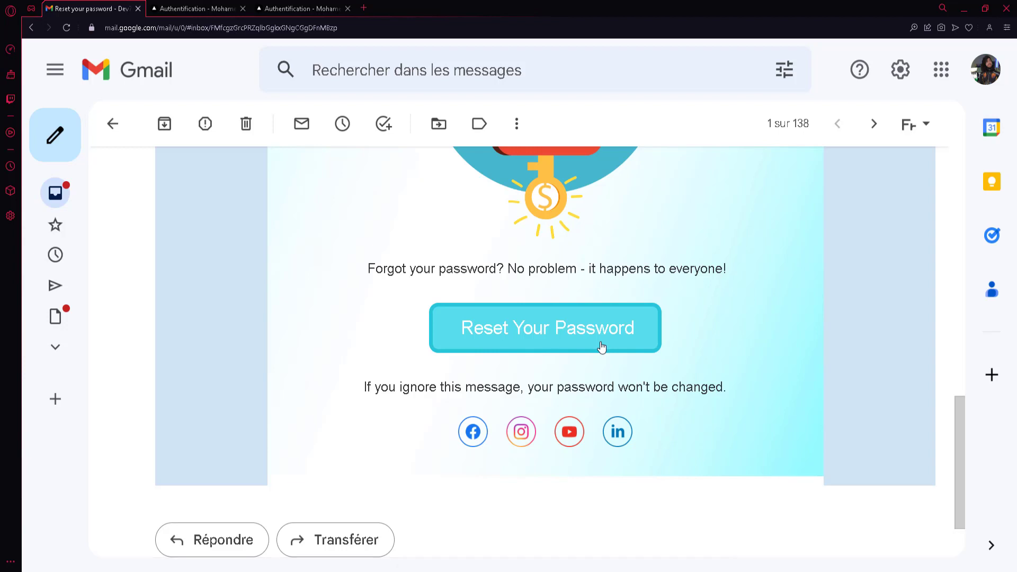
Follow the reset link and change the password, entering the new password in both fields.
{"action": "left_click", "coordinate": [551, 345]}
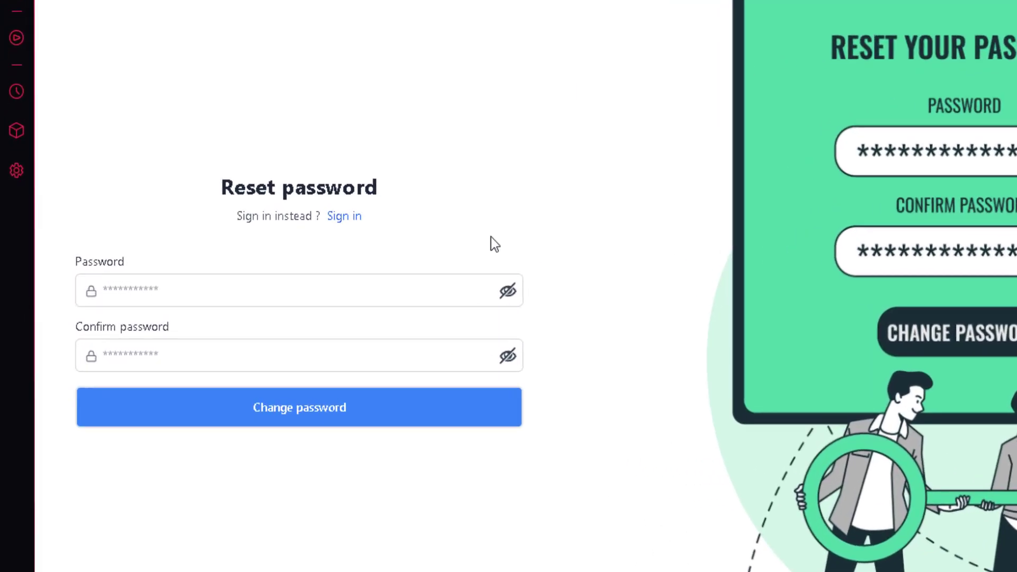
{"action": "left_click", "coordinate": [300, 300]}
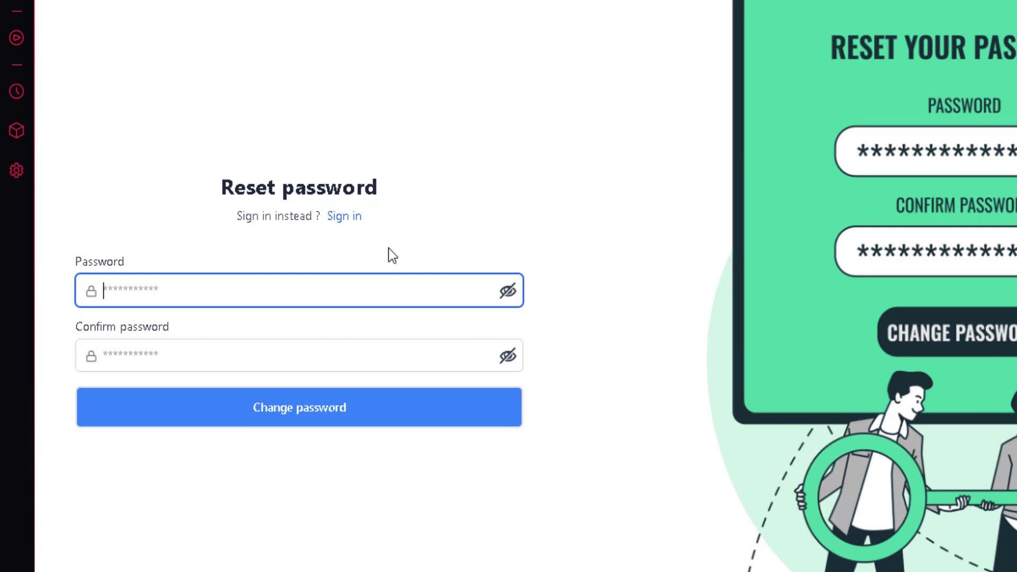
{"action": "type", "text": "••••••"}
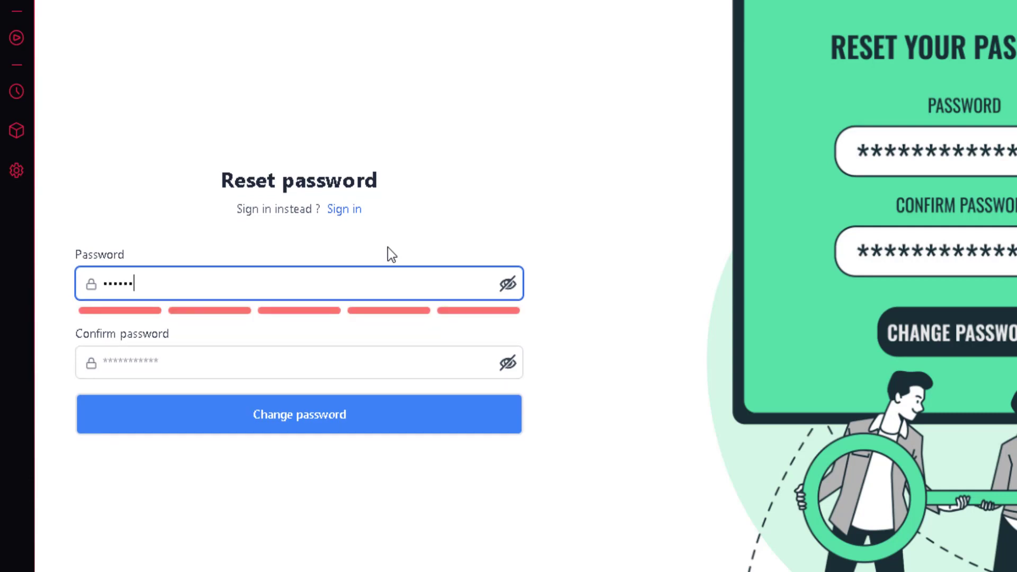
{"action": "key", "text": "Tab"}
{"action": "type", "text": "••••••"}
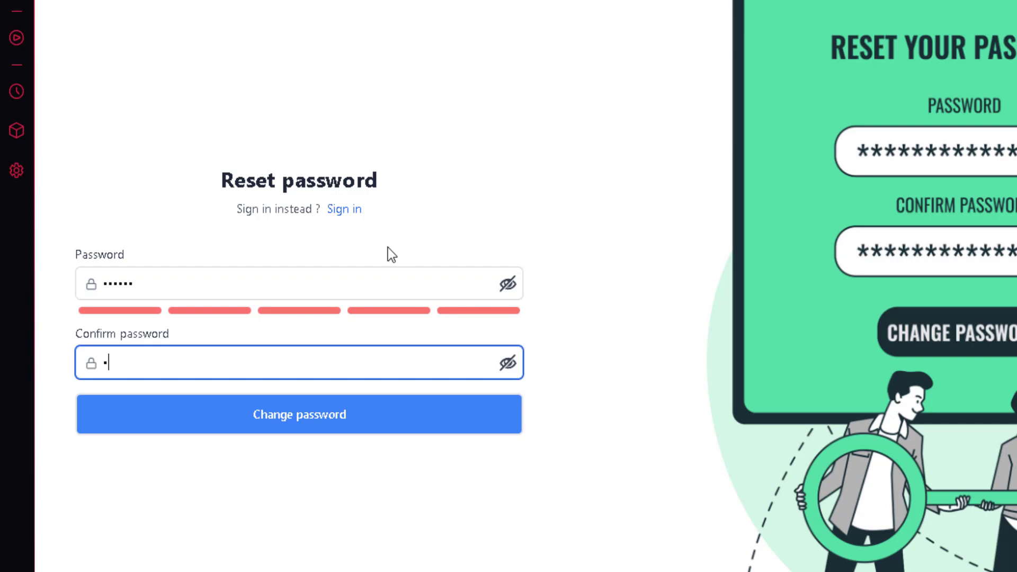
{"action": "left_click", "coordinate": [284, 415]}
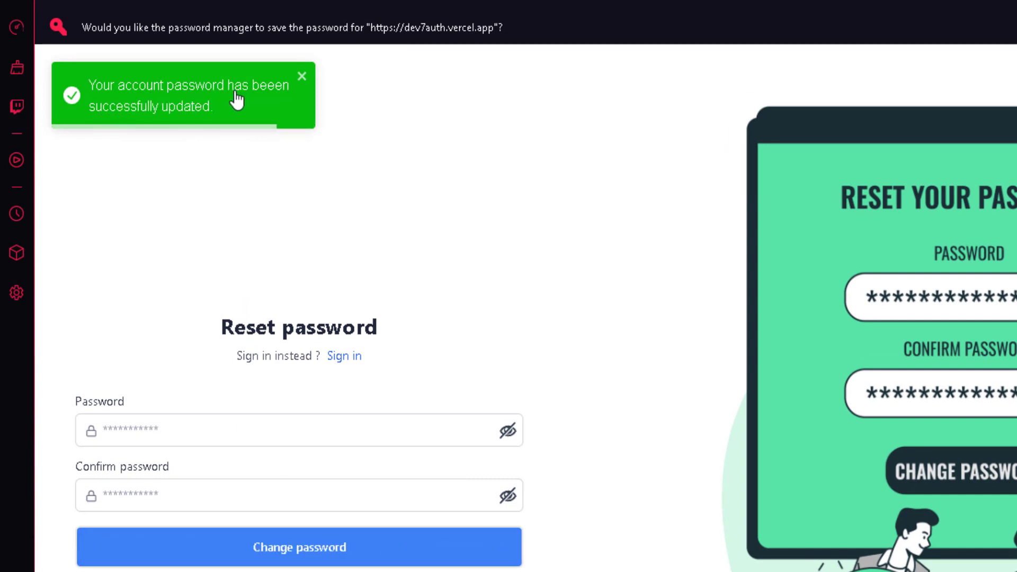
Sign in with the autofilled email and new password, retyping it after an incorrect attempt.
{"action": "left_click", "coordinate": [345, 356]}
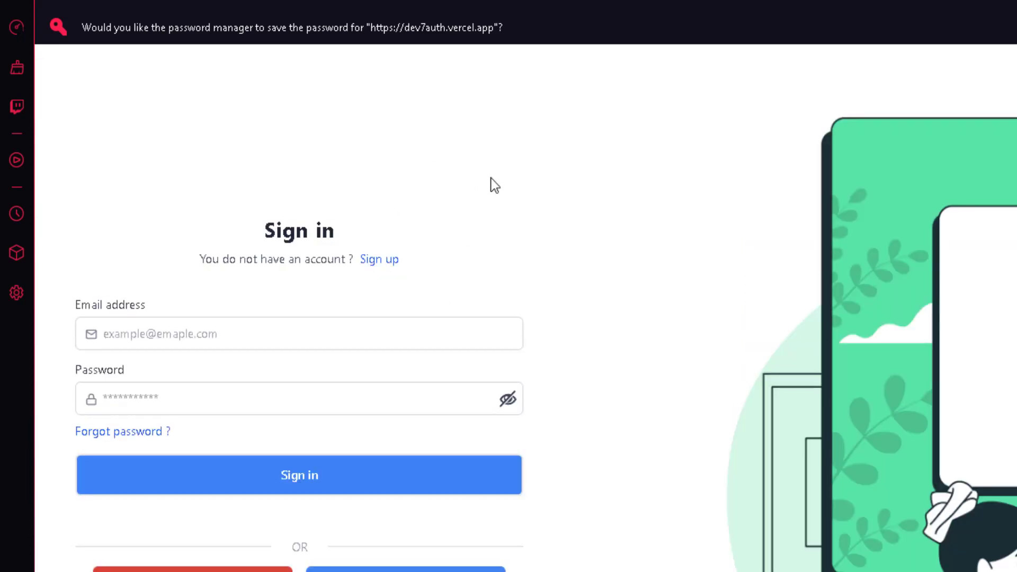
{"action": "left_click", "coordinate": [312, 337]}
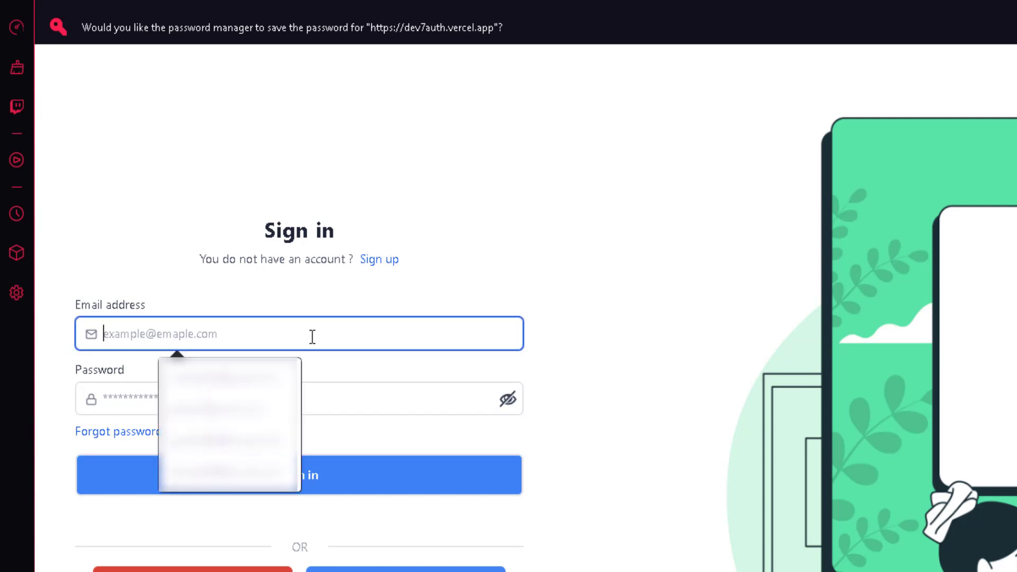
{"action": "key", "text": "Down"}
{"action": "key", "text": "Return"}
{"action": "left_click", "coordinate": [305, 398]}
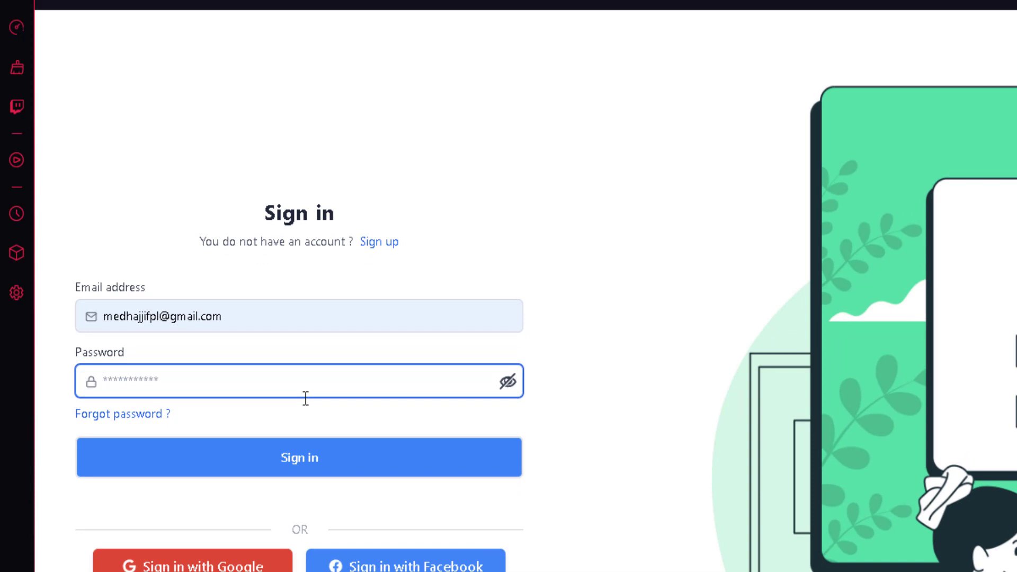
{"action": "type", "text": "•••••••"}
{"action": "key", "text": "Return"}
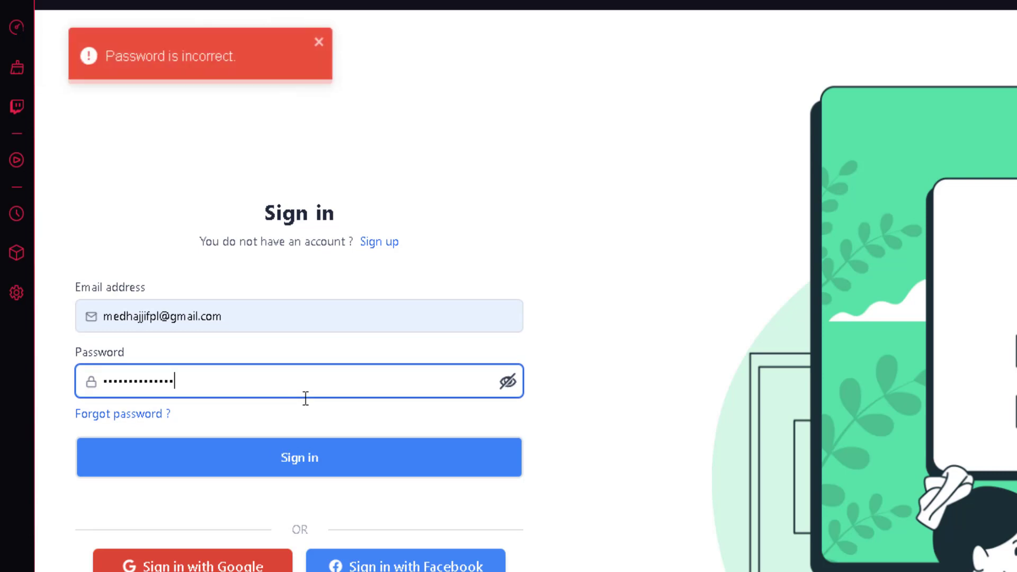
{"action": "double_click", "coordinate": [306, 374]}
{"action": "type", "text": "••••••"}
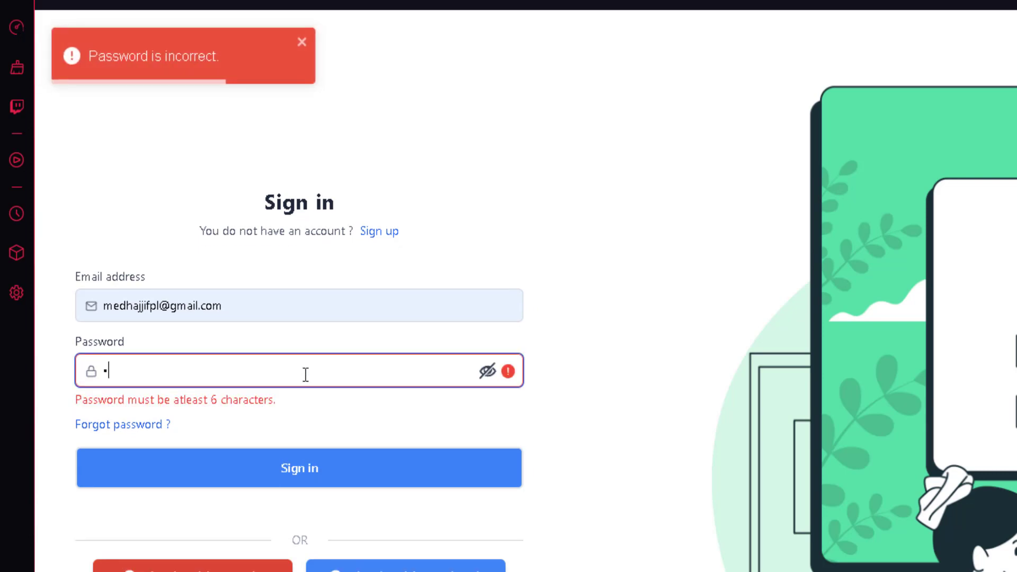
{"action": "left_click", "coordinate": [296, 456]}
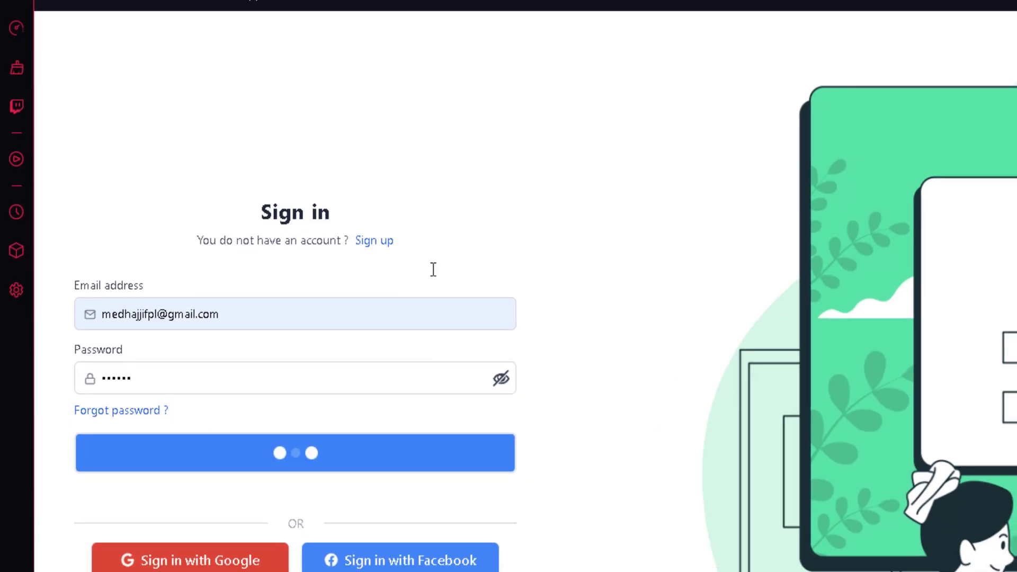